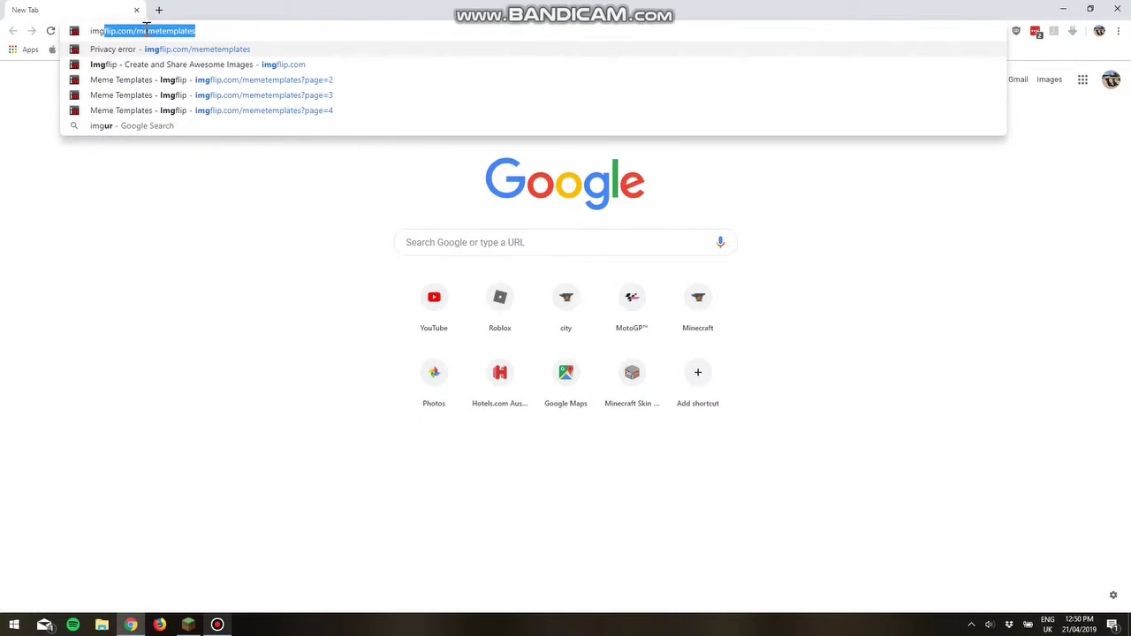
- Go to the web page imgflip.com/memetemplates
type("flip")
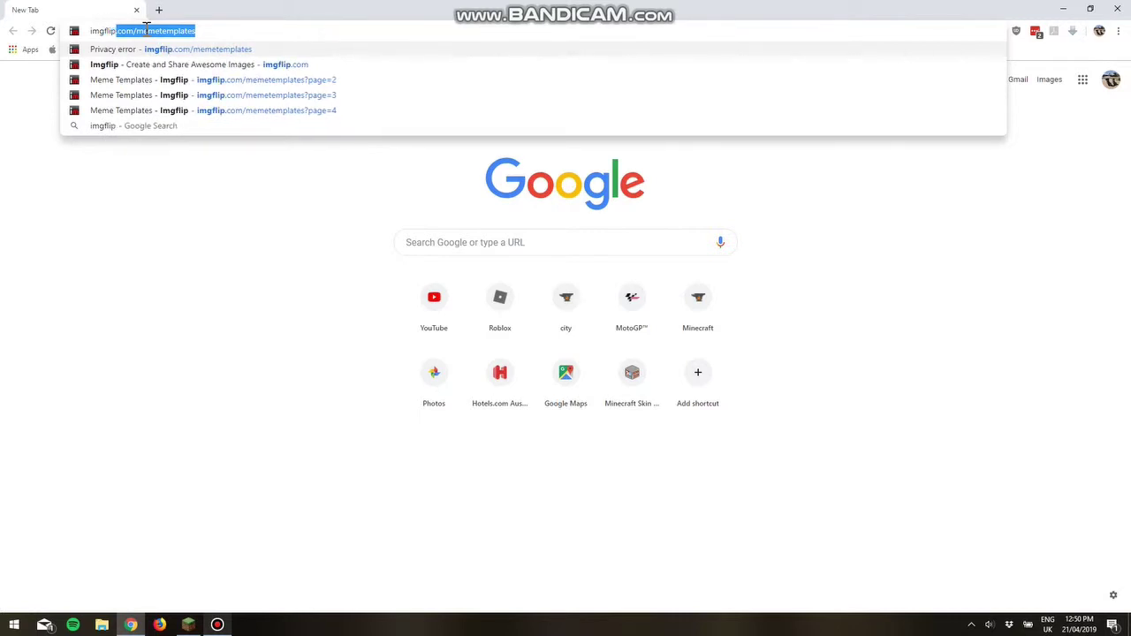
type(".co")
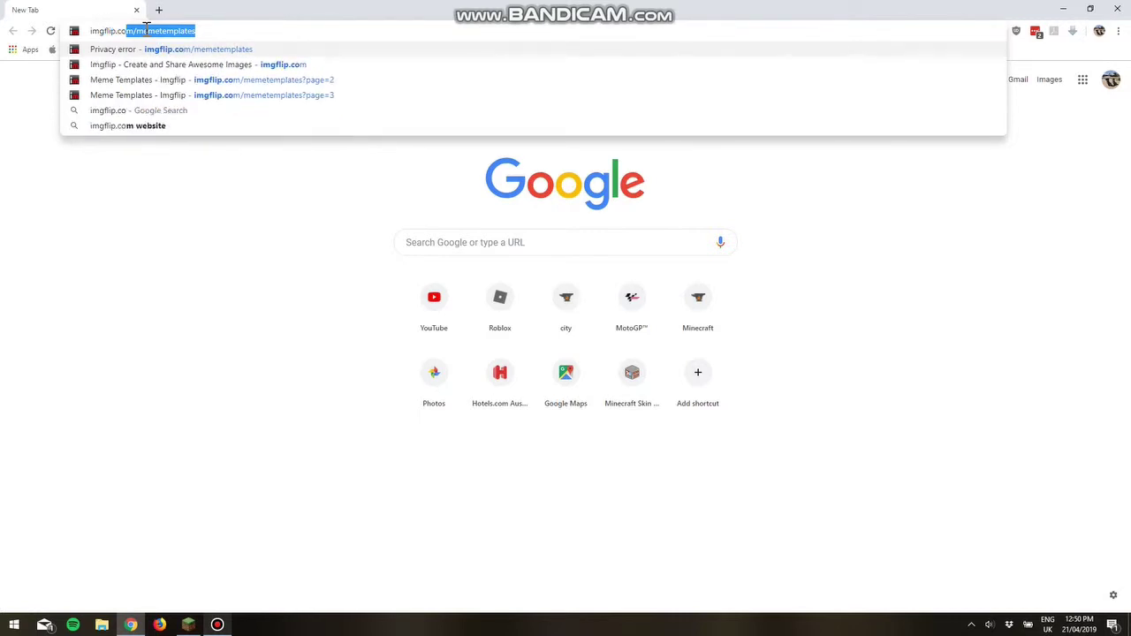
type("m/m")
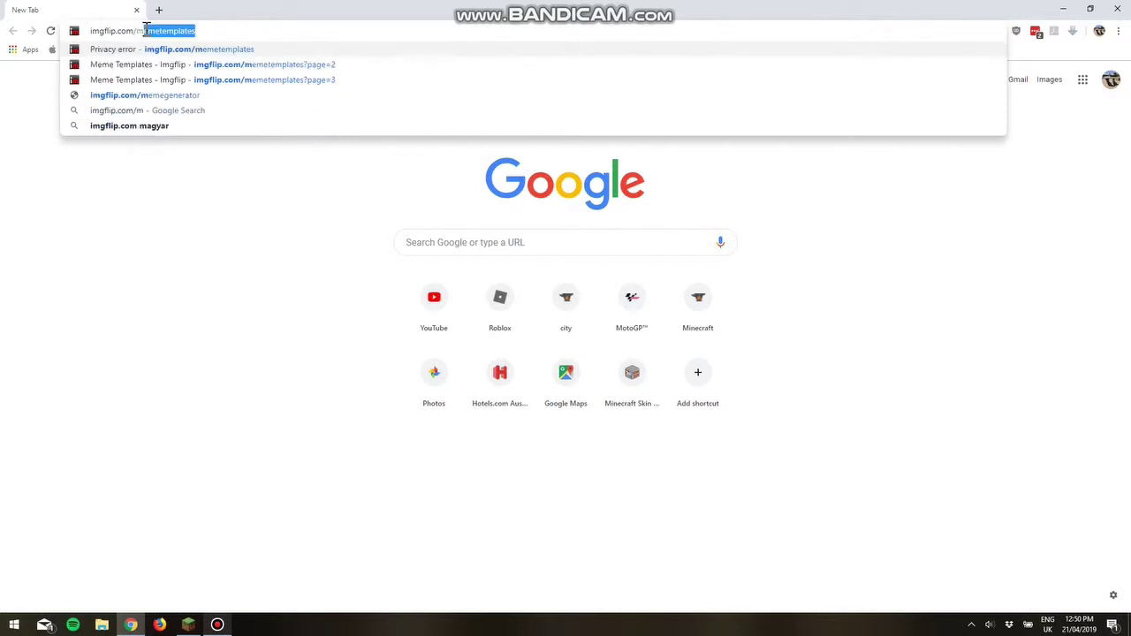
type("emetem")
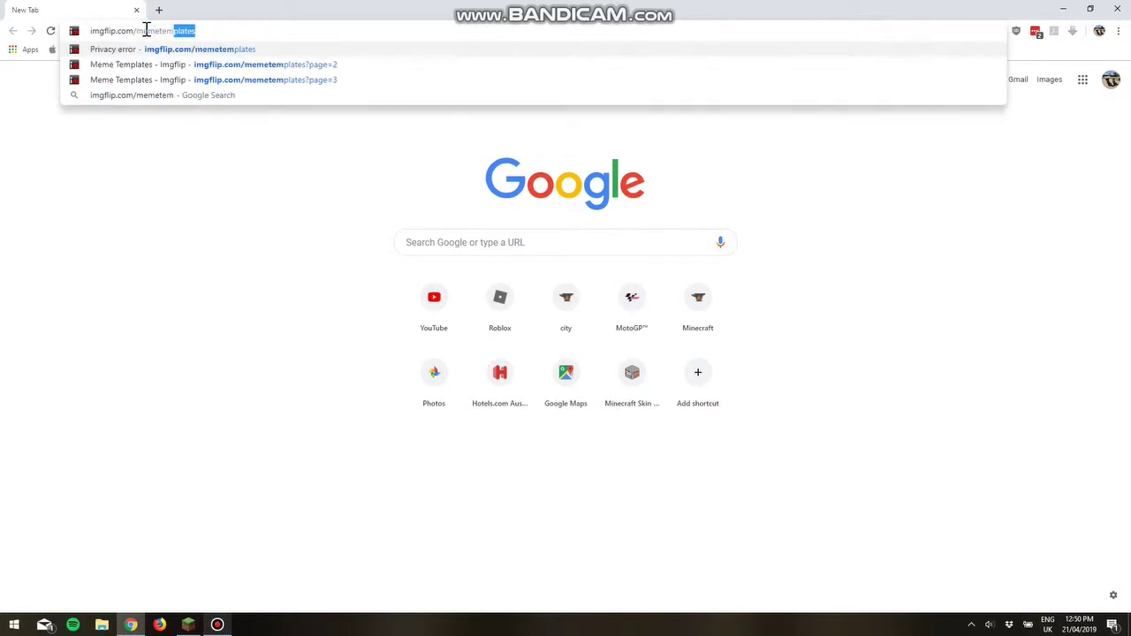
type("plates")
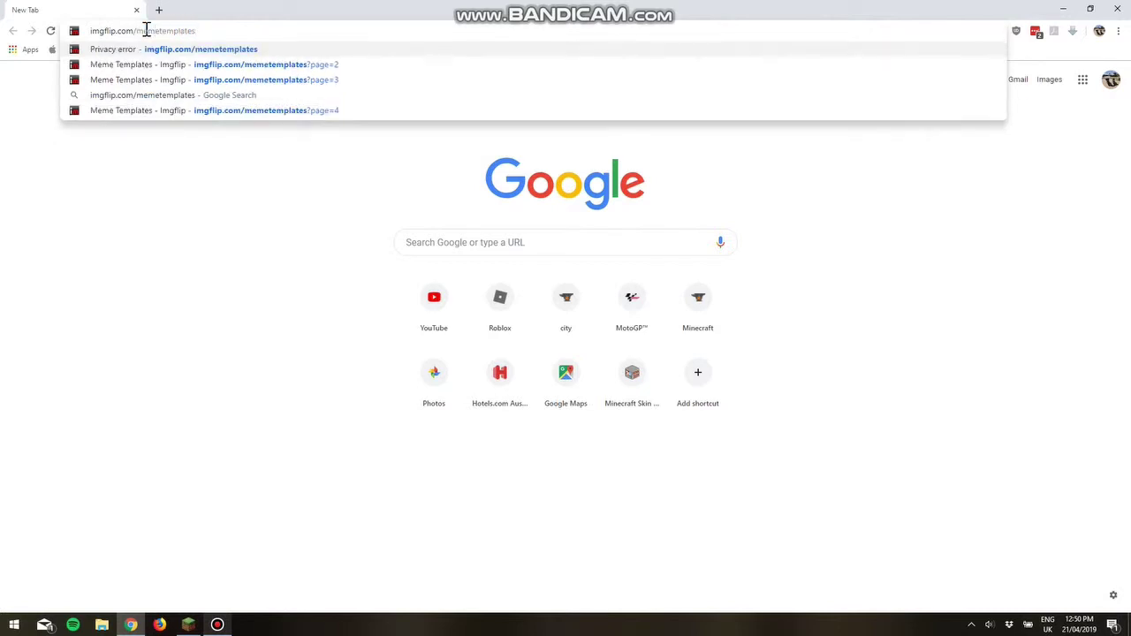
key("Return")
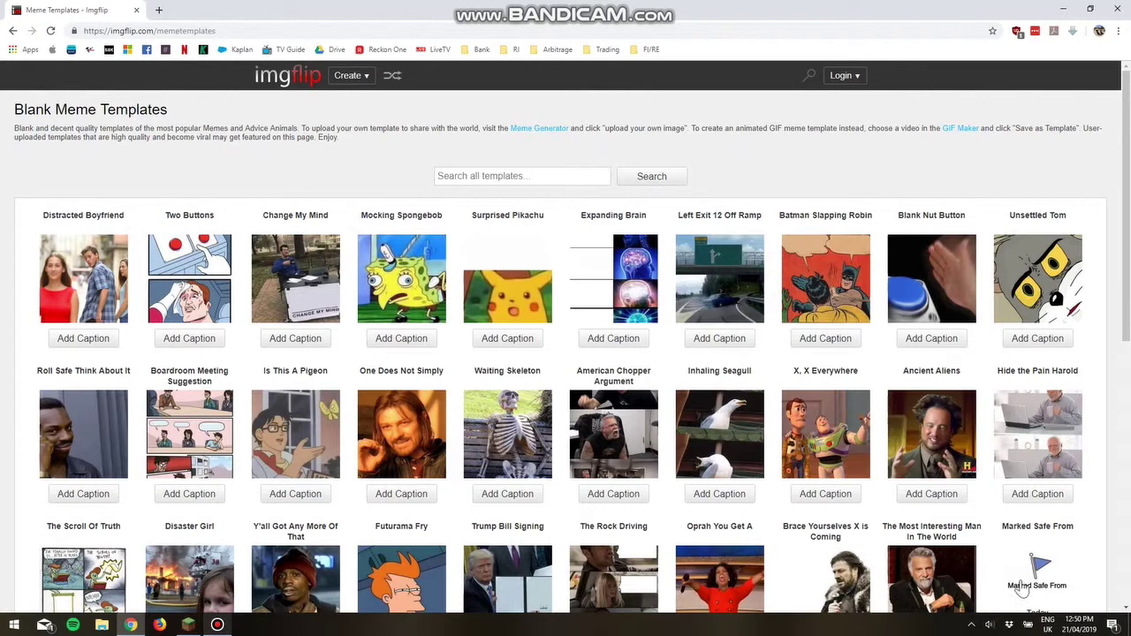
- Browse the blank meme templates and open the "Who Would Win?" template for captioning
scroll(416, 300, "down", 2)
scroll(423, 318, "down", 3)
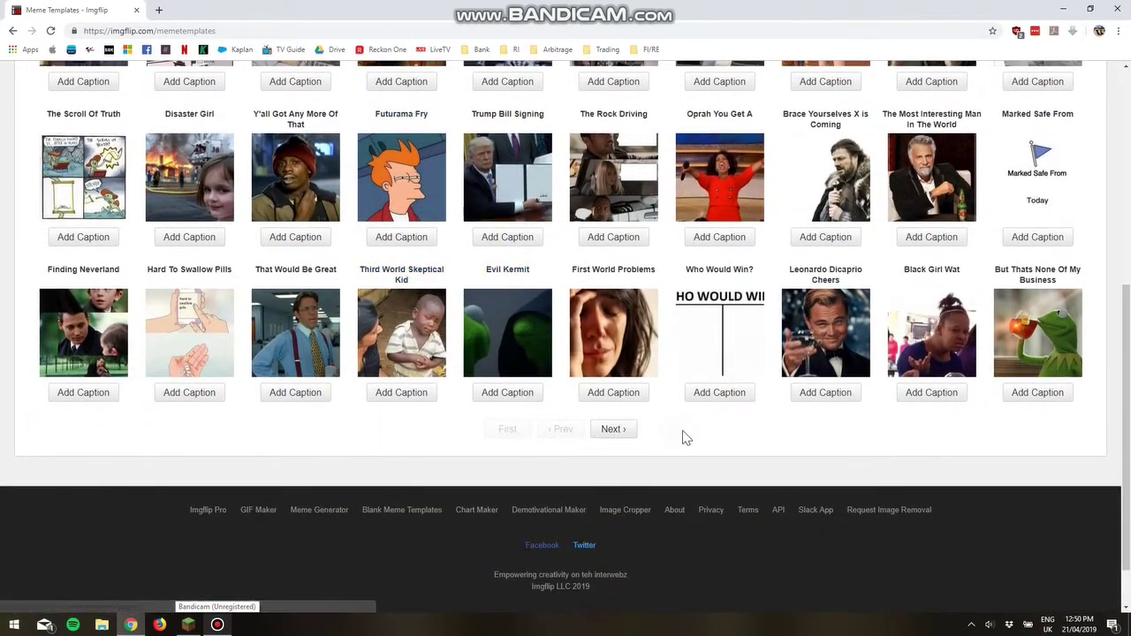
scroll(683, 434, "up", 1)
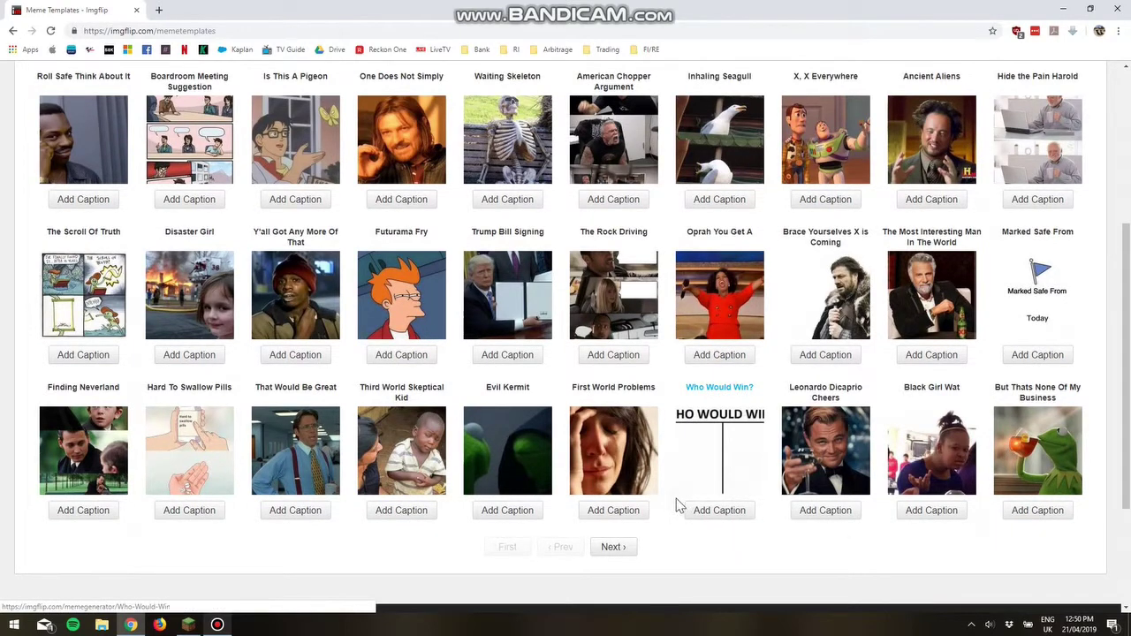
scroll(709, 492, "up", 1)
scroll(710, 492, "down", 2)
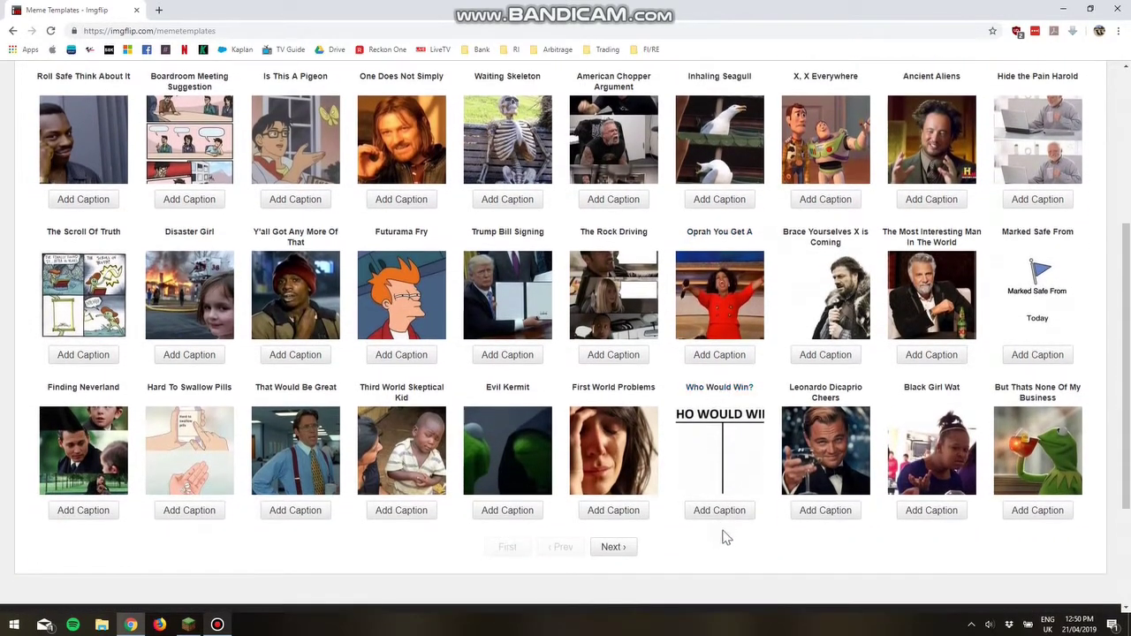
left_click(722, 510)
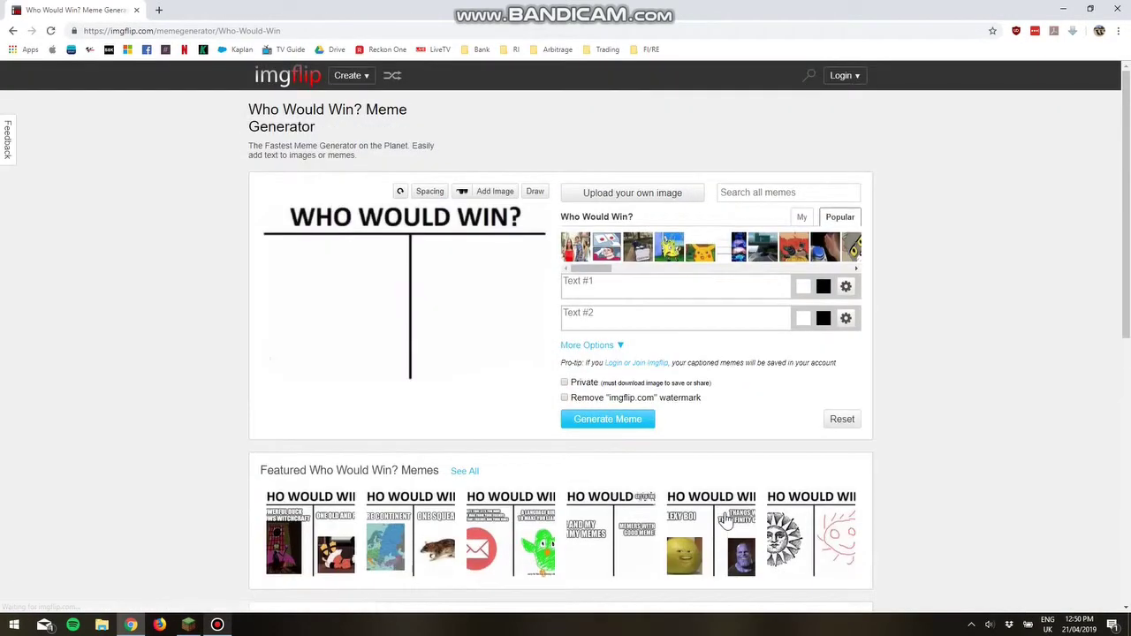
- Caption the two columns of the meme with "Memes" as the first text and "Vines" as the second
scroll(636, 464, "down", 1)
scroll(624, 454, "down", 1)
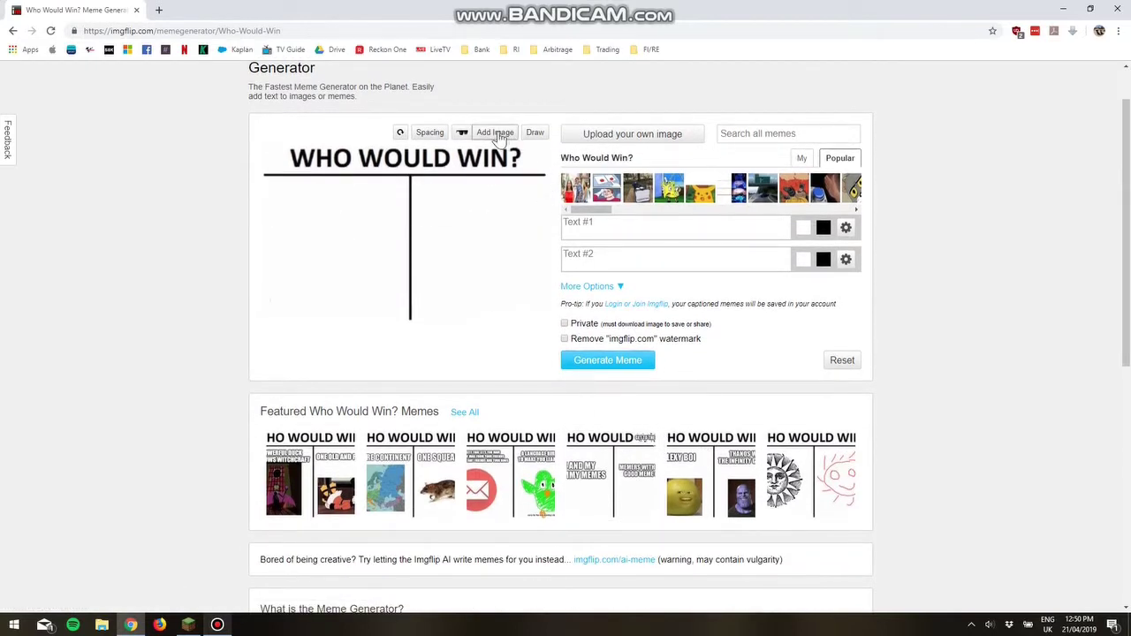
left_click(593, 225)
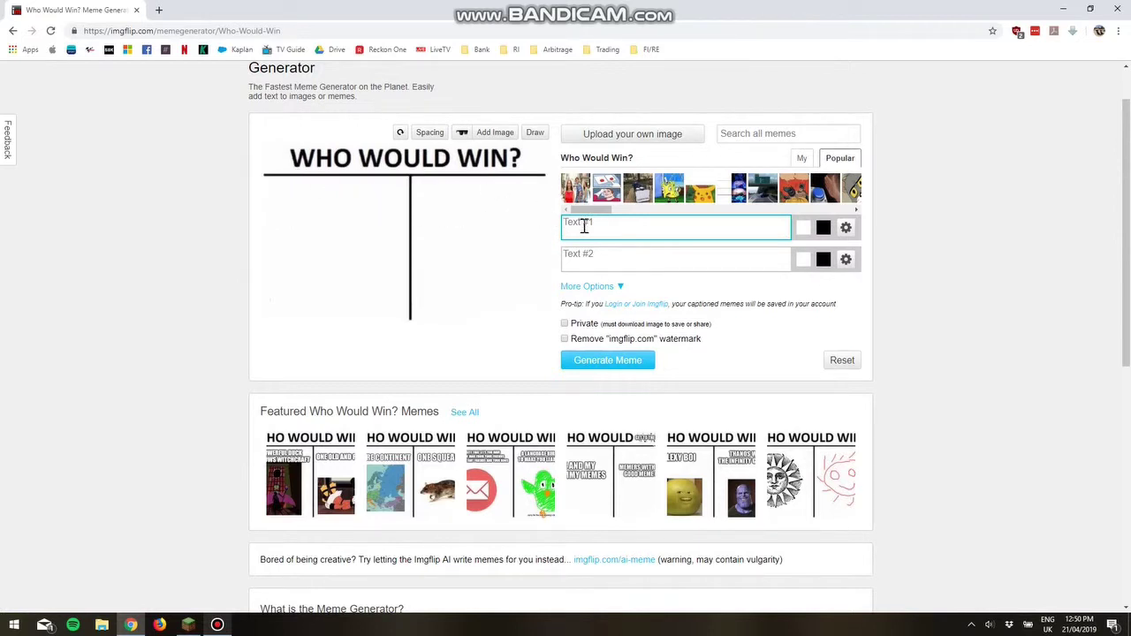
type("Memes")
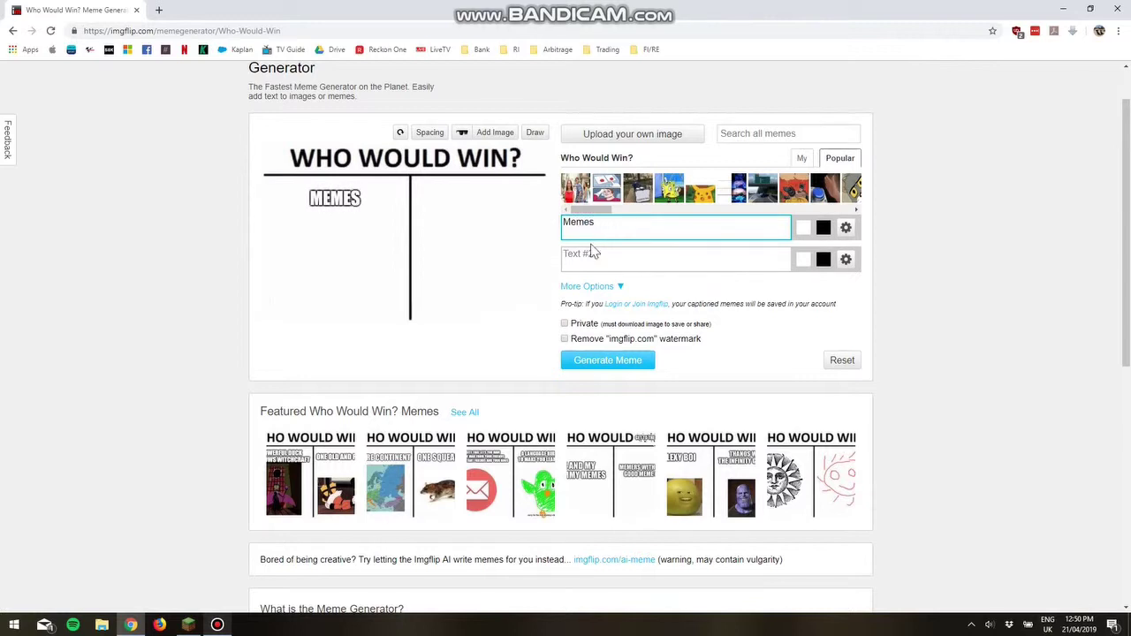
left_click(593, 254)
type("V")
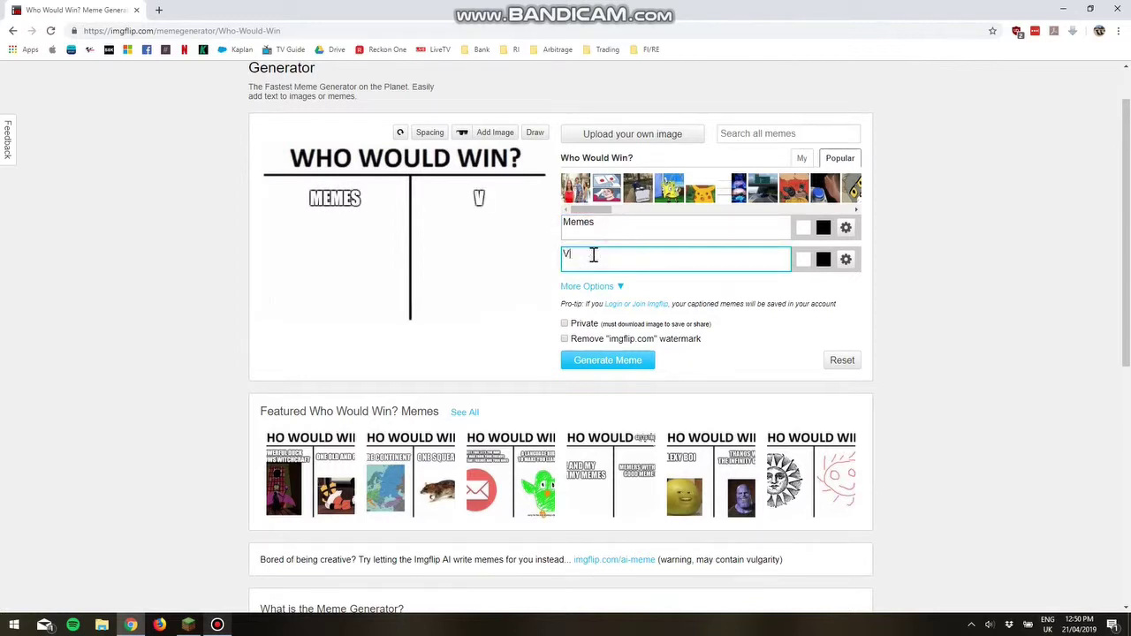
type("ines")
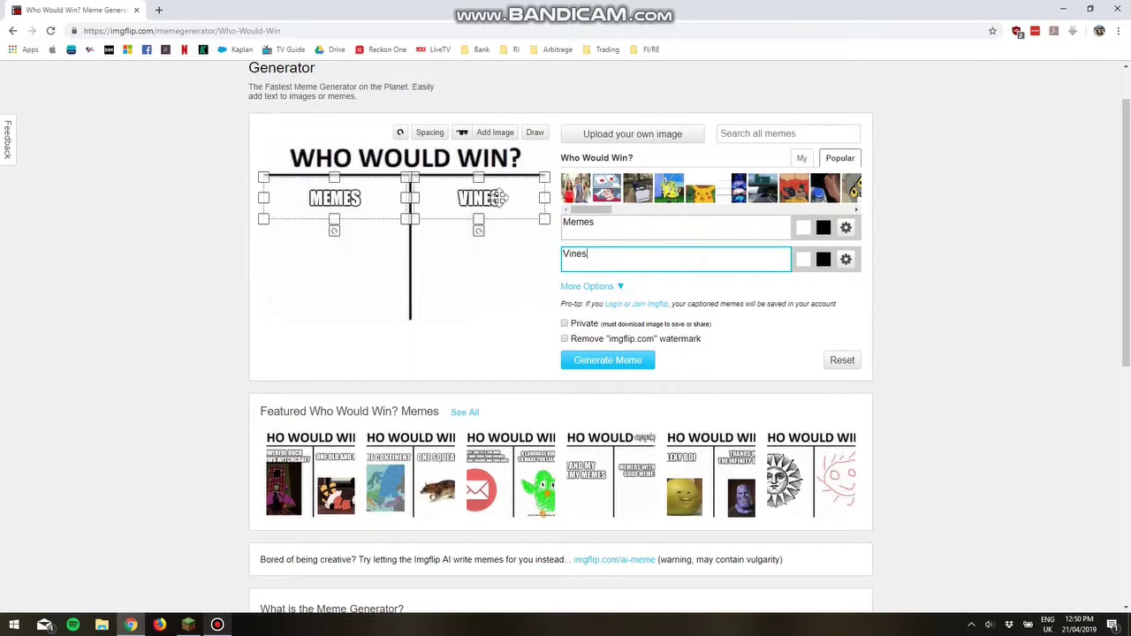
left_click(508, 140)
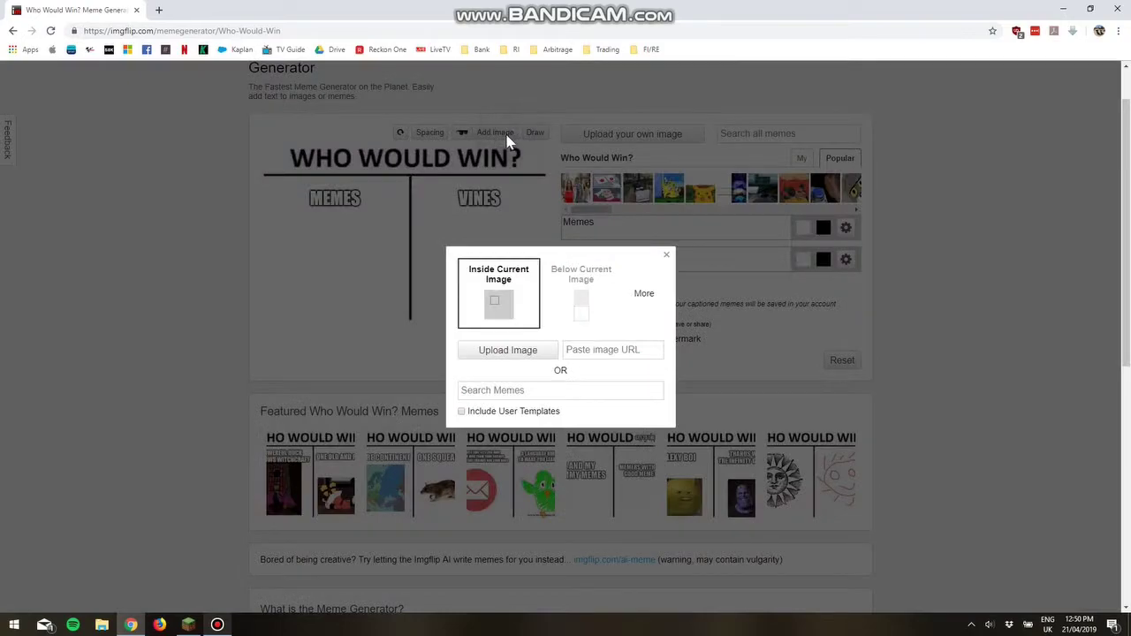
left_click(504, 346)
left_click(667, 255)
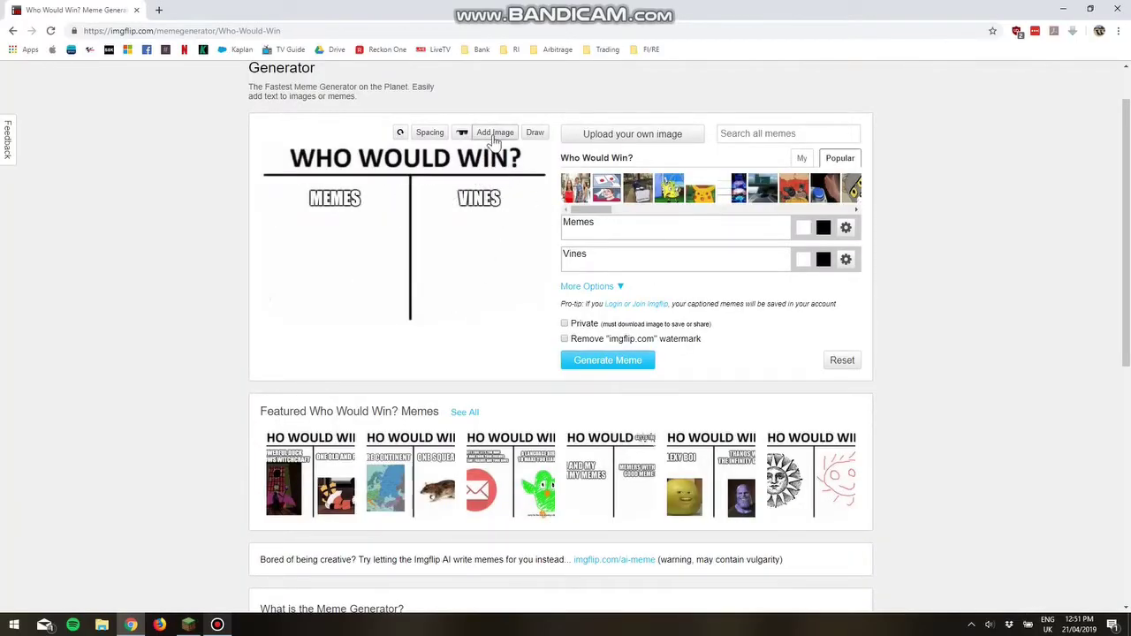
- Add the Deal With It sunglasses image and place it below the MEMES caption, keeping the caption at the head of its column
left_click(459, 134)
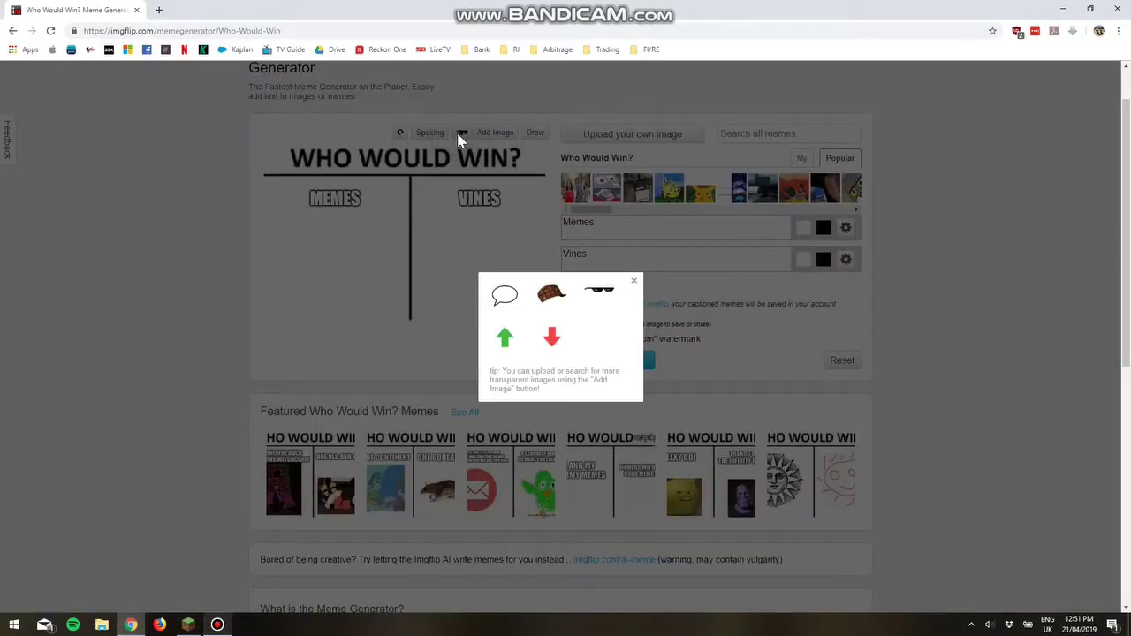
left_click(592, 302)
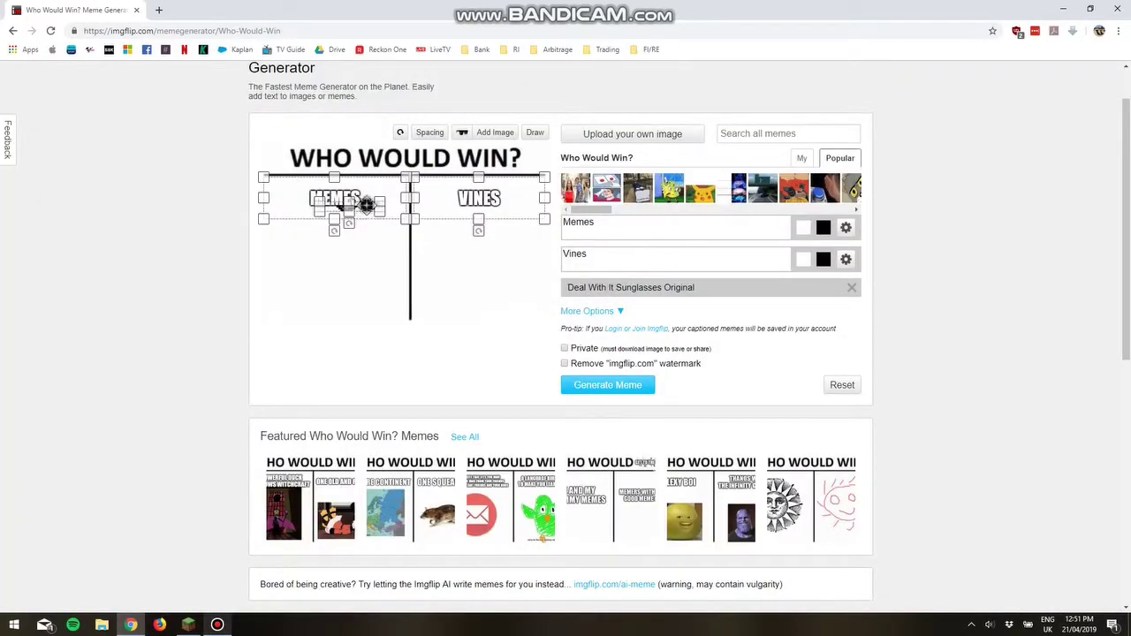
mouse_move(364, 224)
left_mouse_down()
mouse_move(363, 173)
mouse_move(356, 234)
left_mouse_up()
left_click_drag(365, 184, 350, 241)
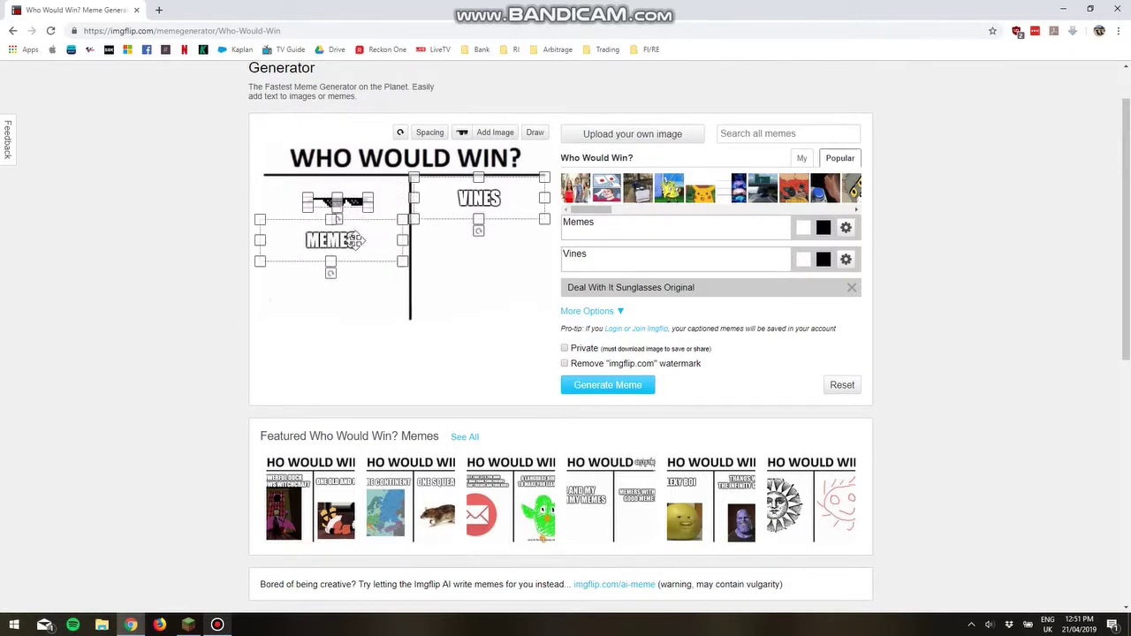
left_click_drag(358, 200, 346, 285)
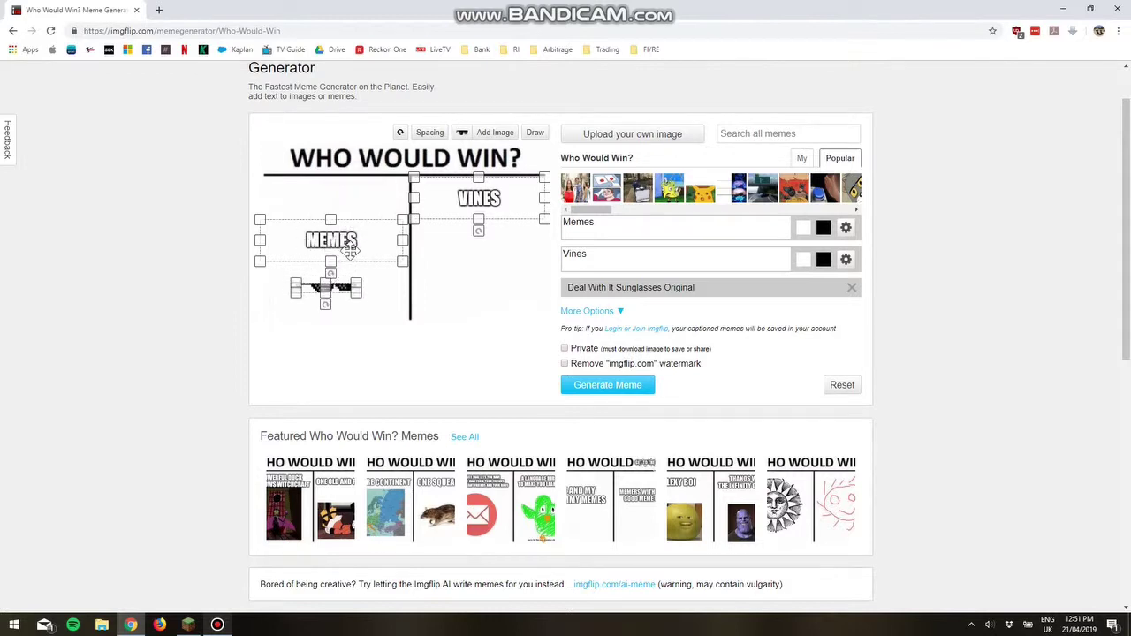
left_click_drag(351, 244, 351, 198)
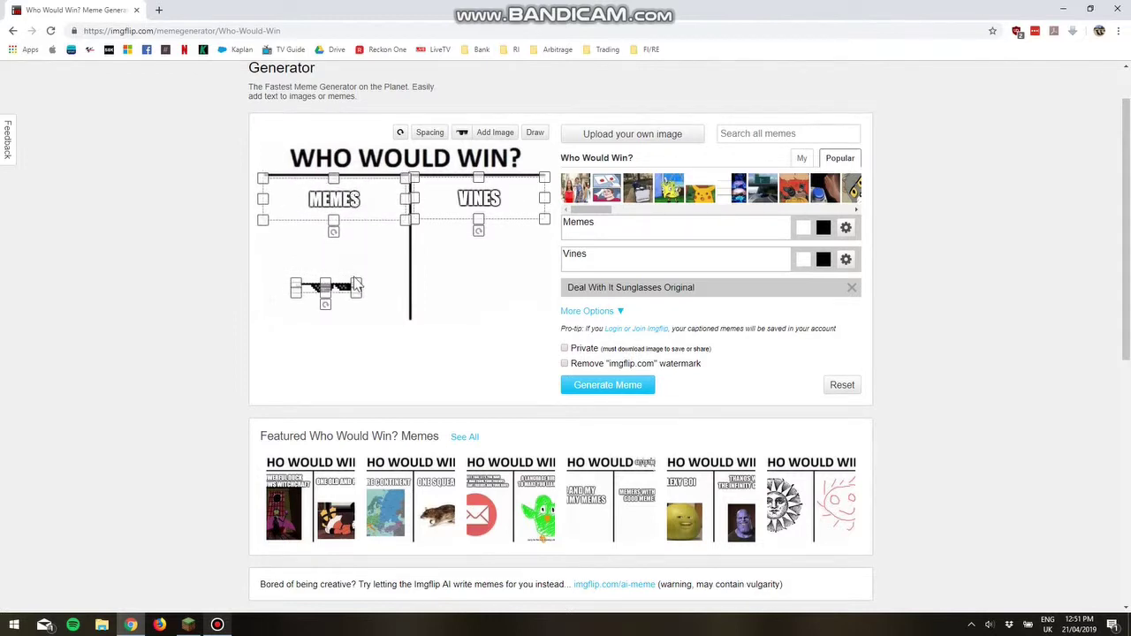
left_click_drag(340, 288, 349, 263)
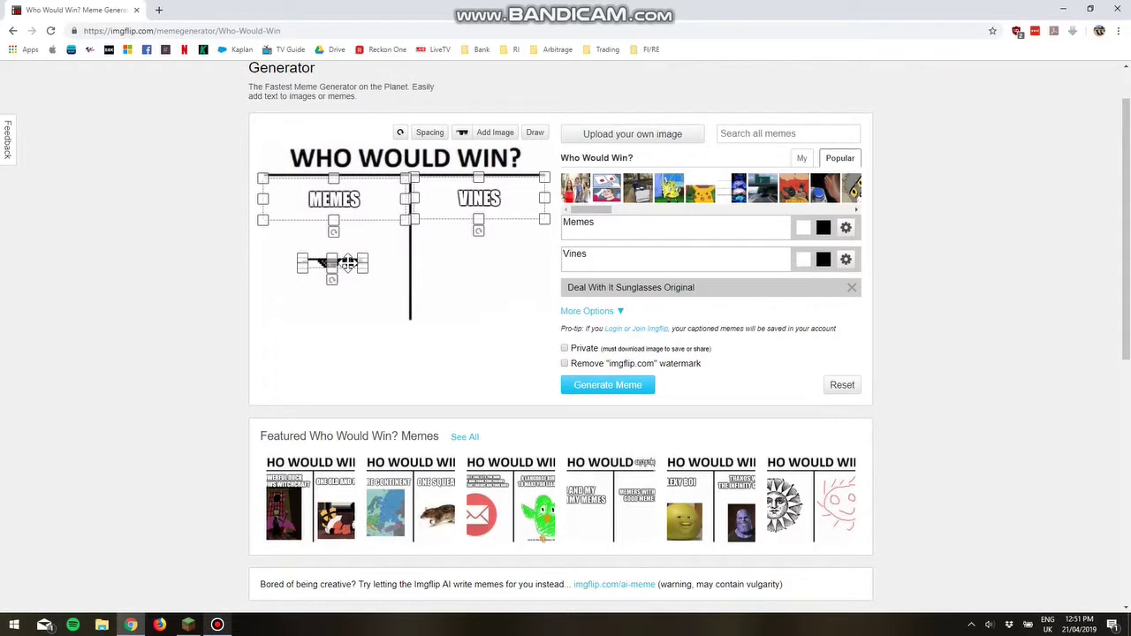
left_click(497, 132)
left_click(504, 350)
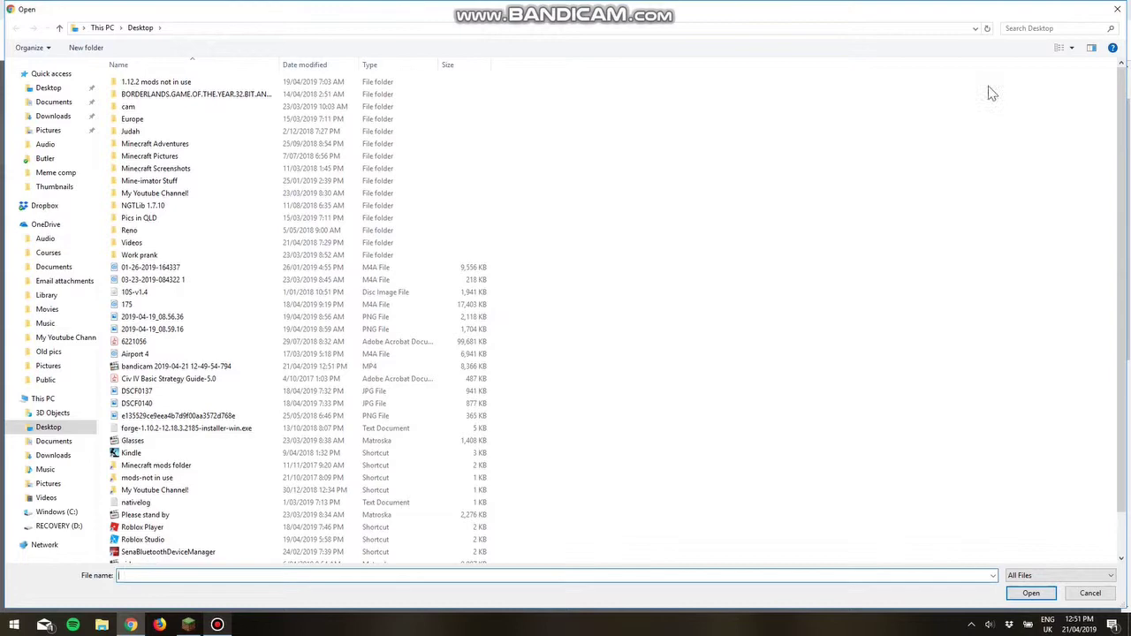
left_click(1117, 9)
left_click(668, 258)
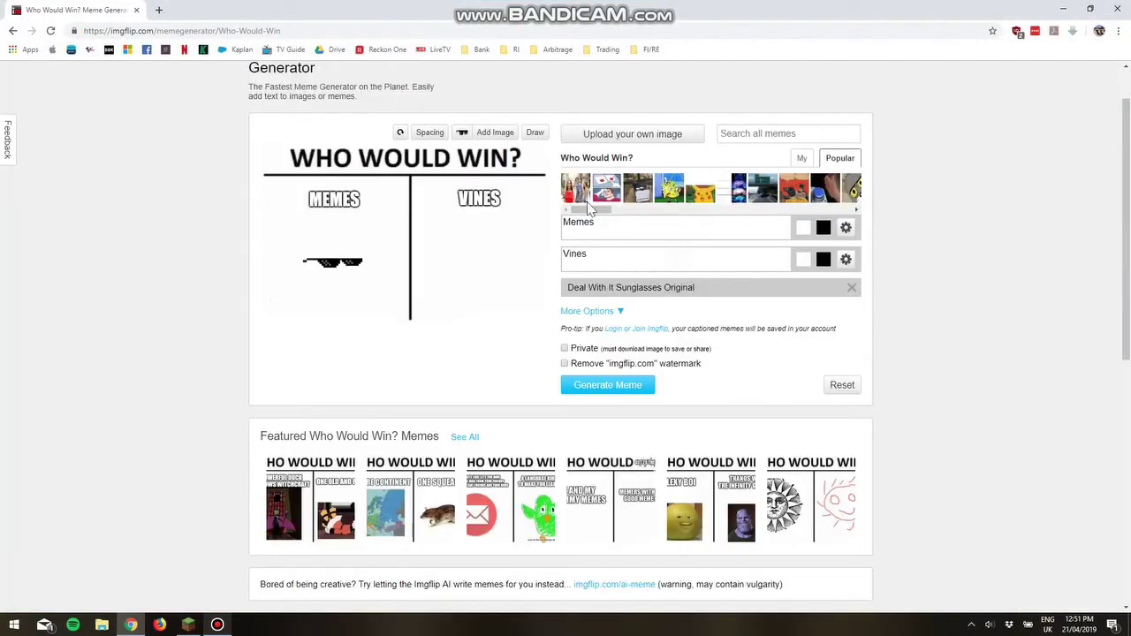
- Add the Scumbag Hat image below the VINES caption and generate the meme
left_click(484, 138)
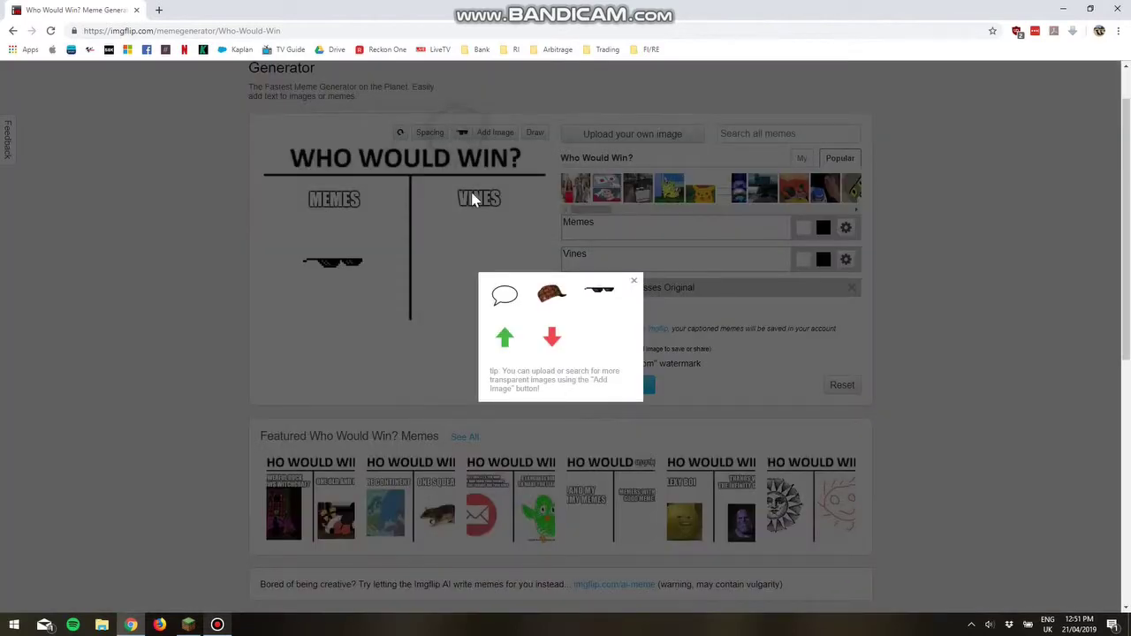
left_click(545, 294)
left_click_drag(360, 234, 496, 277)
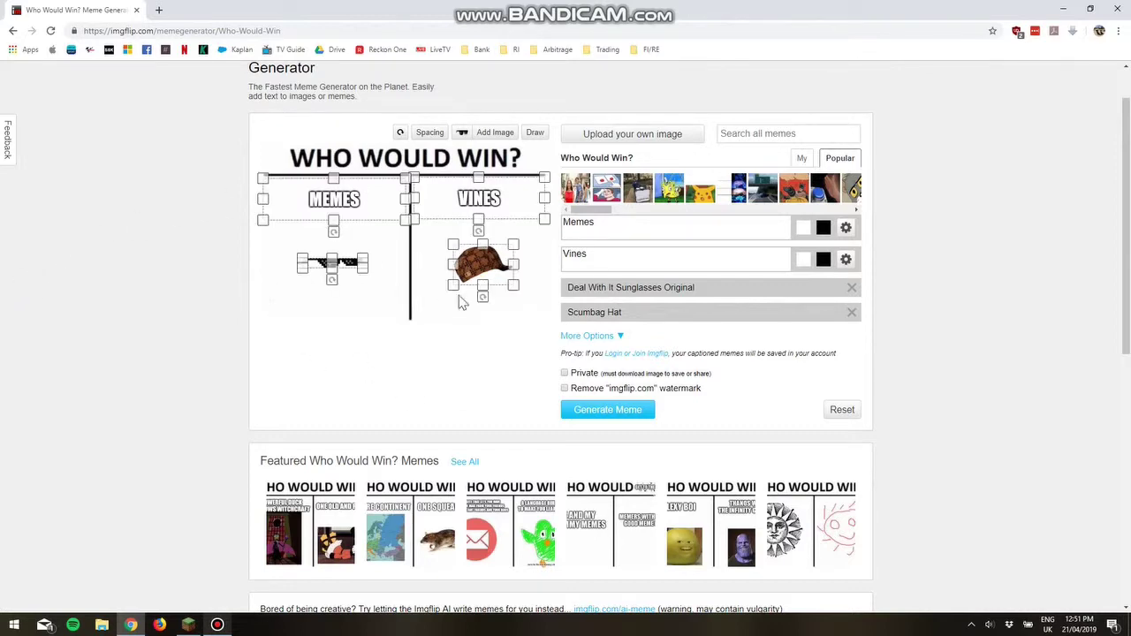
left_click(599, 405)
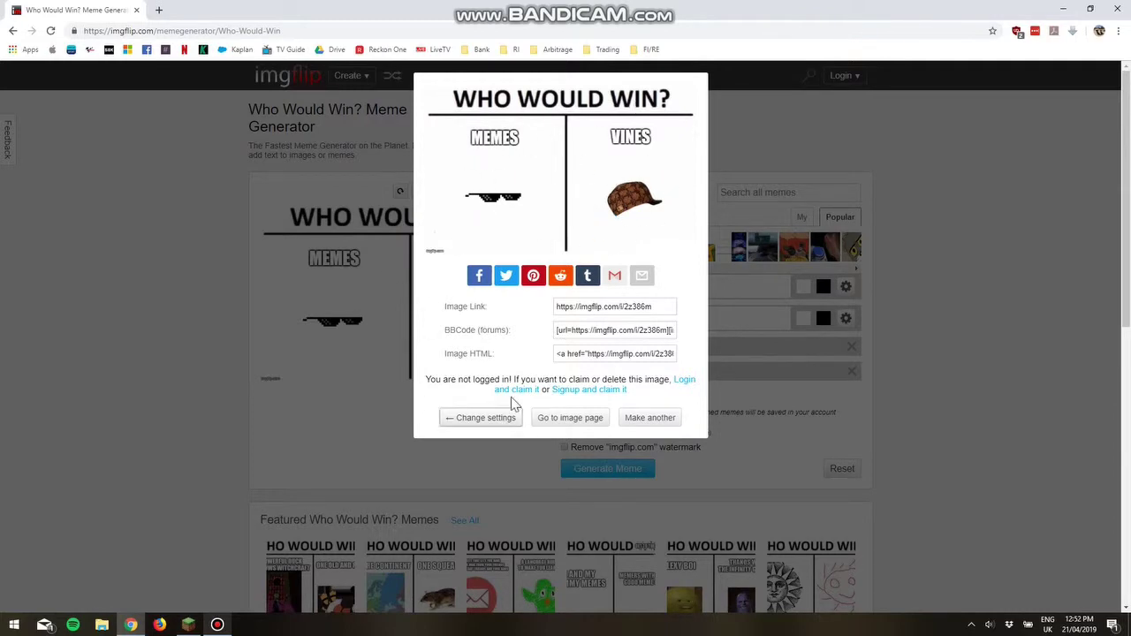
- Start another meme using the Expanding Brain template from the popular templates
left_click(645, 418)
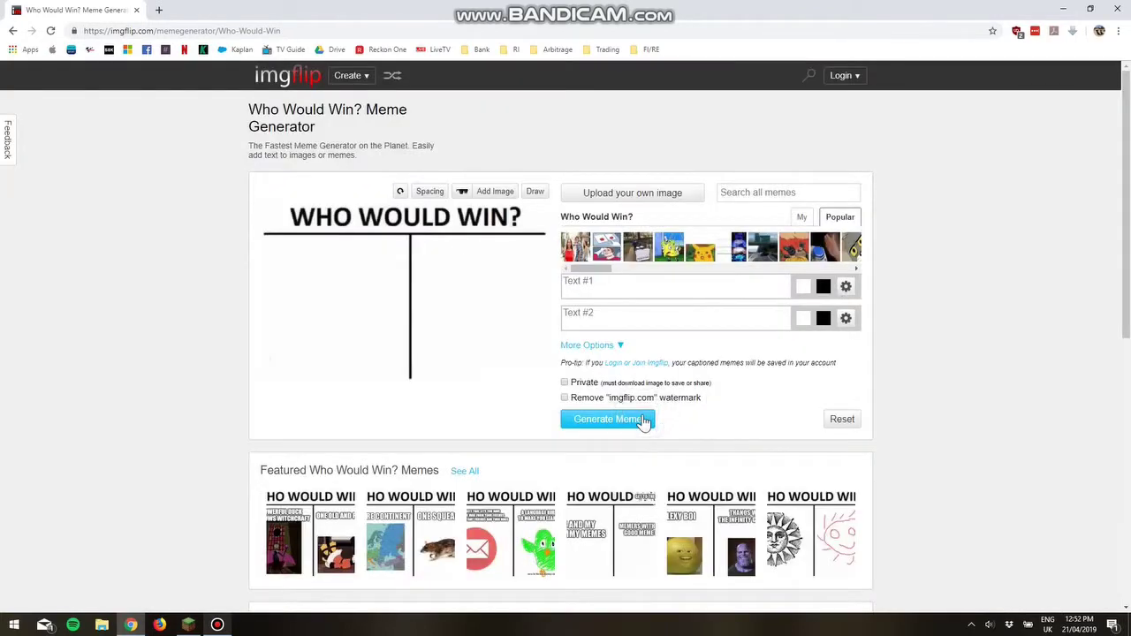
left_click_drag(597, 269, 540, 280)
mouse_move(542, 276)
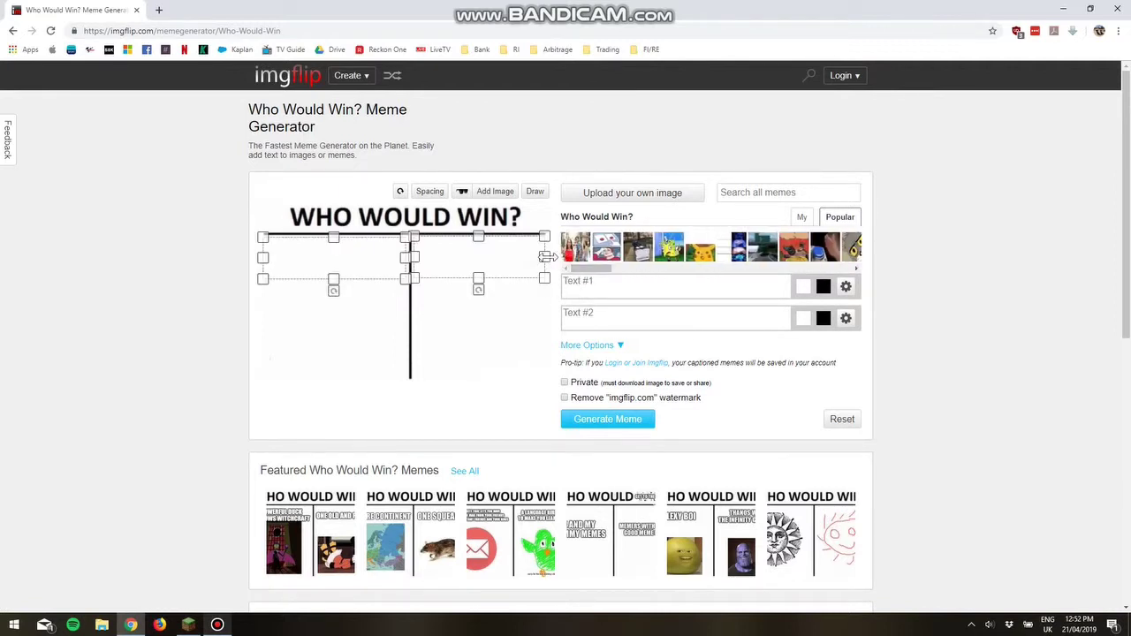
left_click(739, 247)
scroll(695, 472, "down", 2)
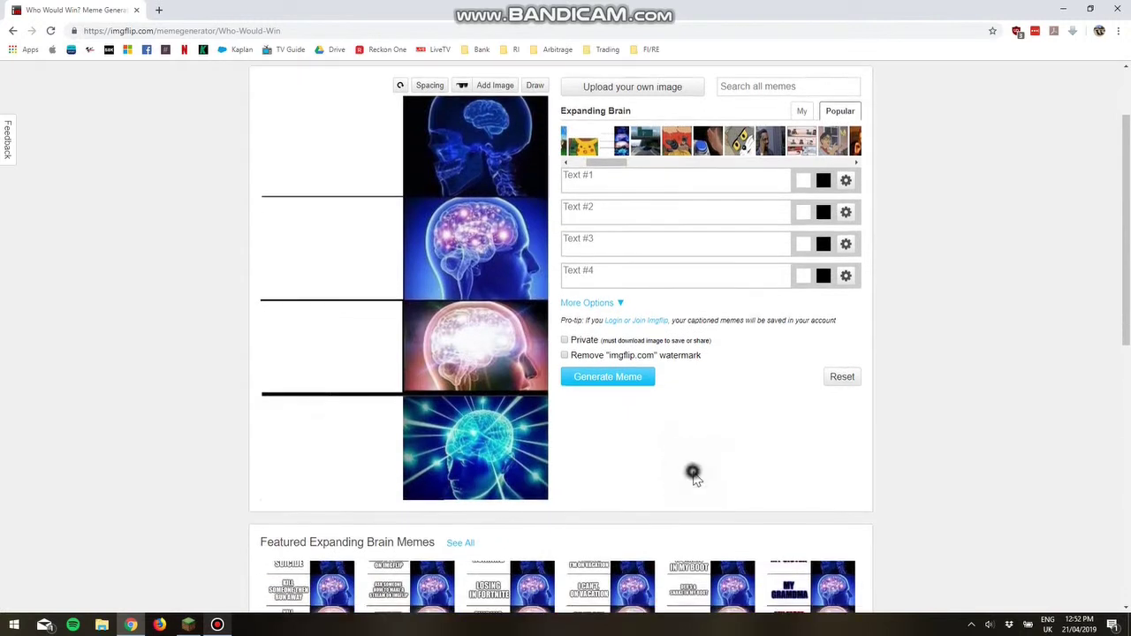
right_click(201, 347)
left_click(199, 306)
mouse_move(336, 296)
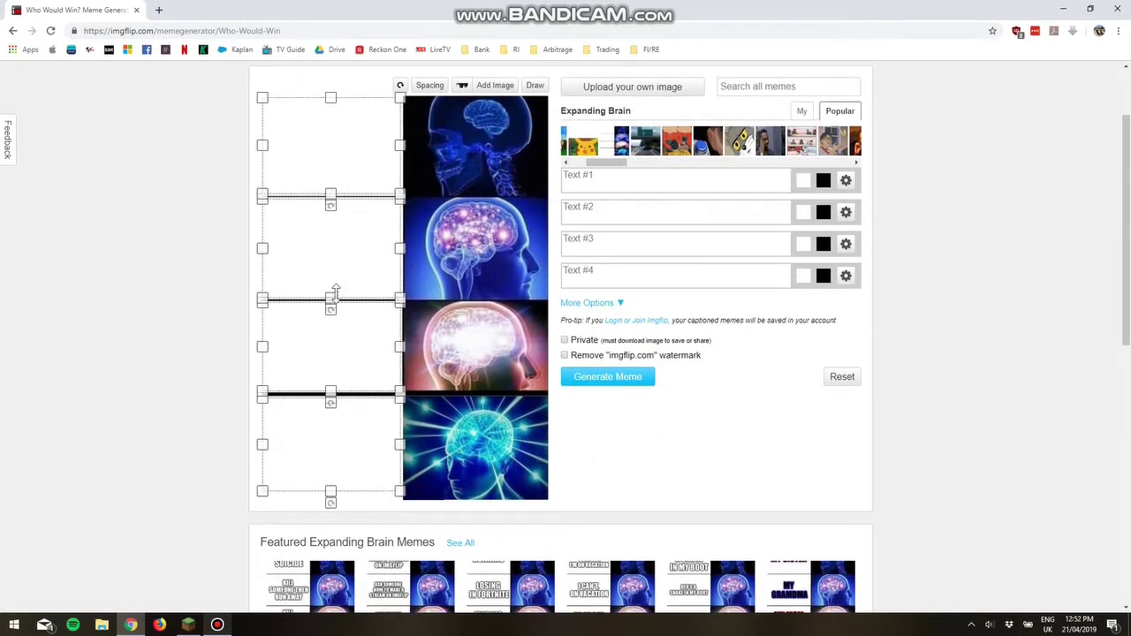
- Caption the first panel of the Expanding Brain meme with "Programming a space shuttle"
left_click(614, 180)
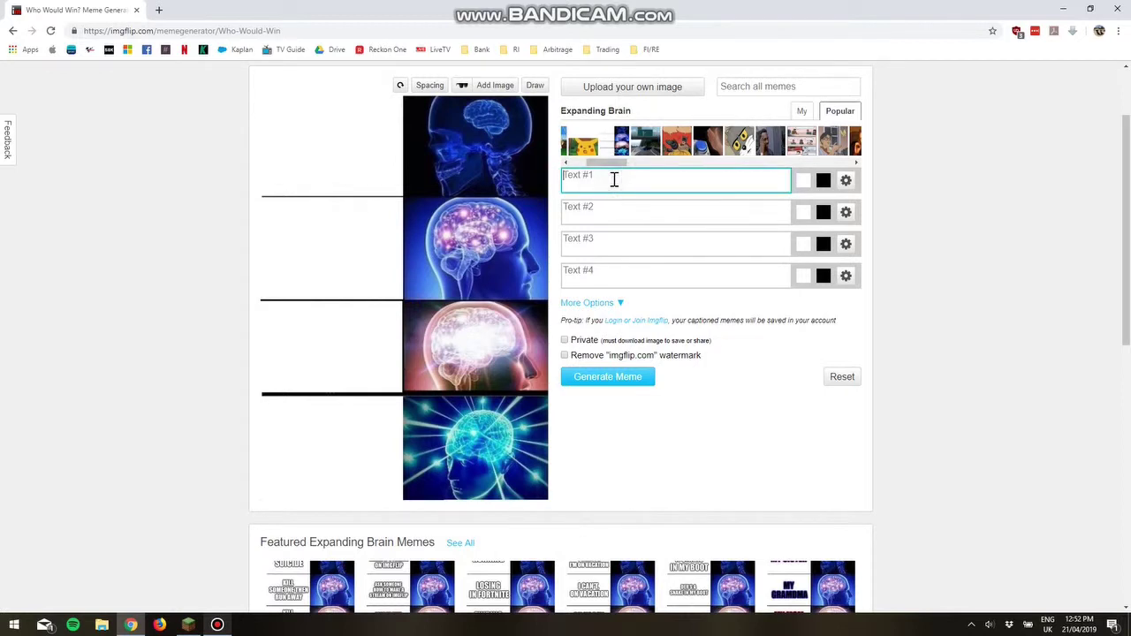
type("Progra")
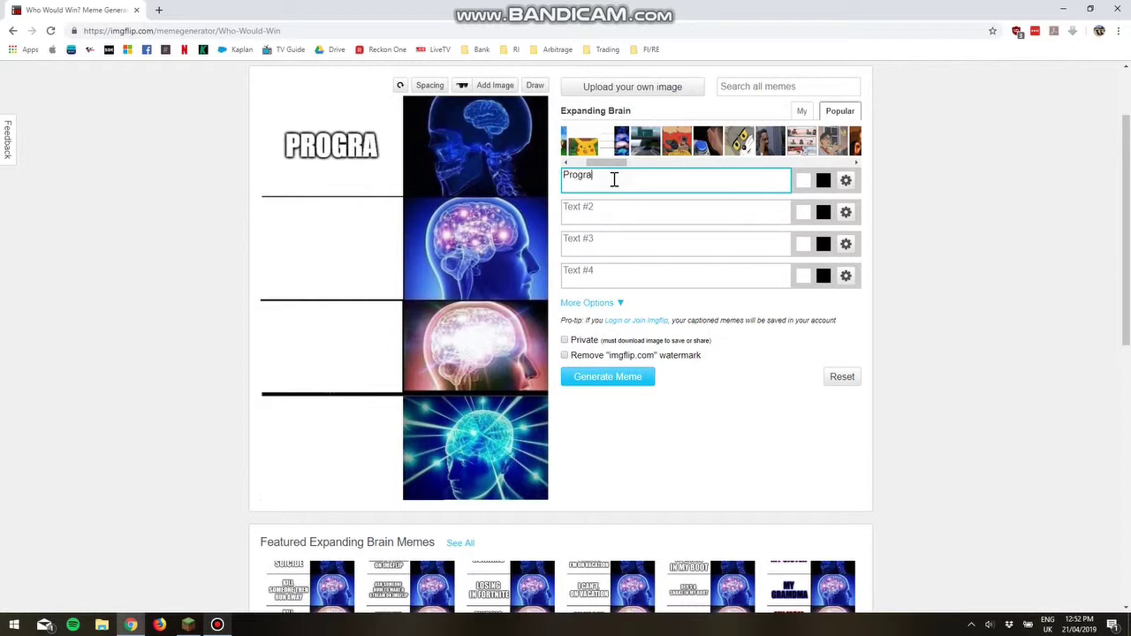
type("mmind")
key("BackSpace")
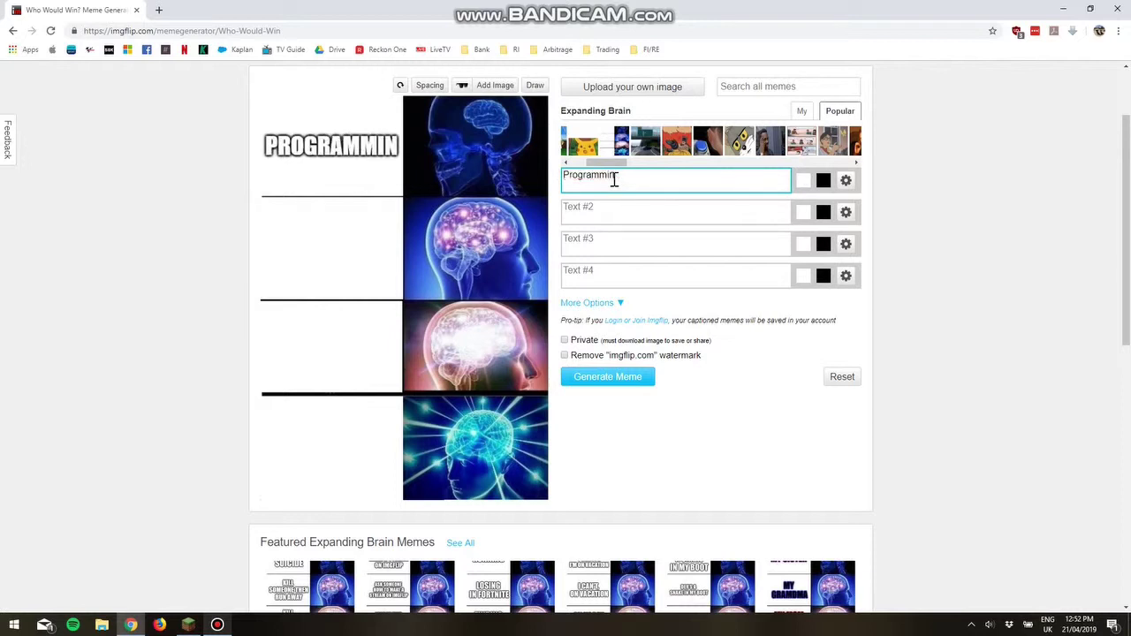
type("g a ")
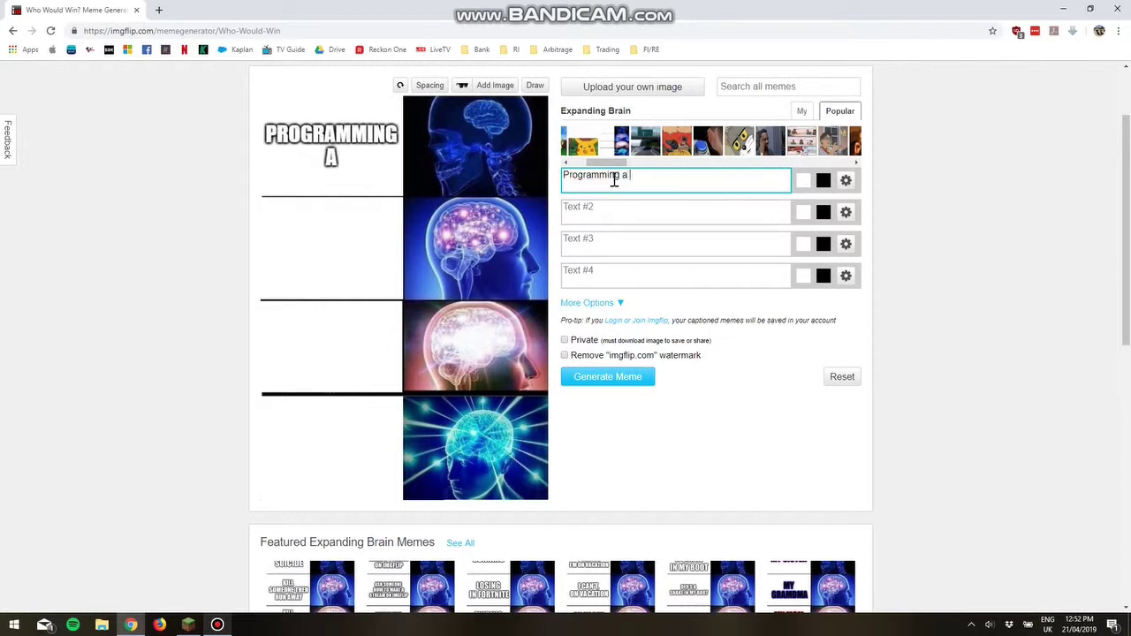
type("r")
key("BackSpace")
type("space shuttle")
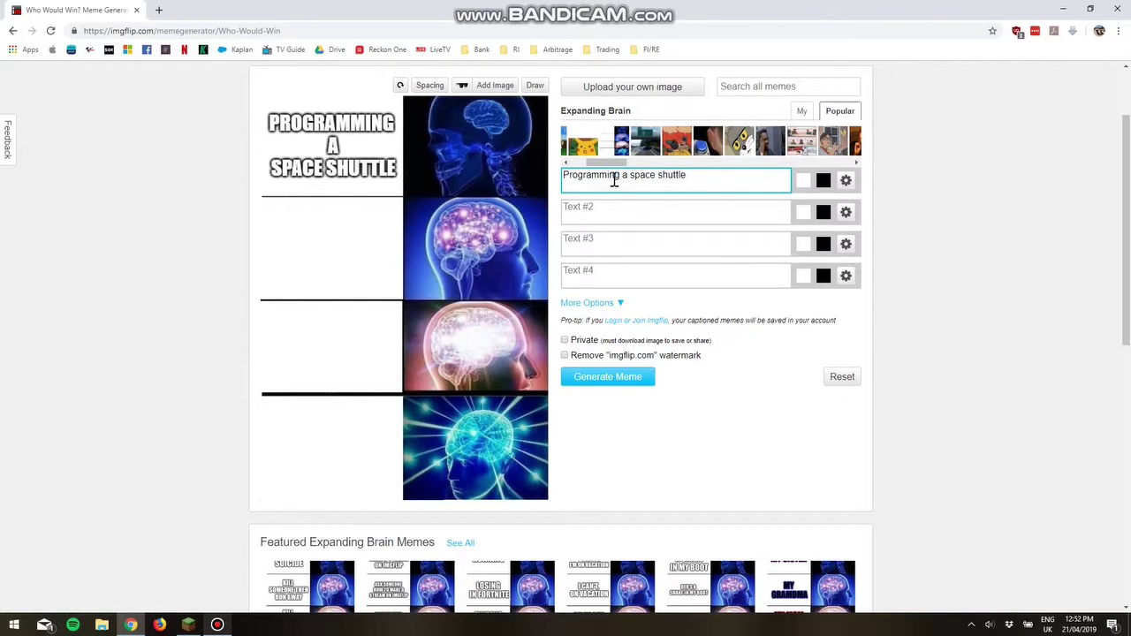
left_click(632, 216)
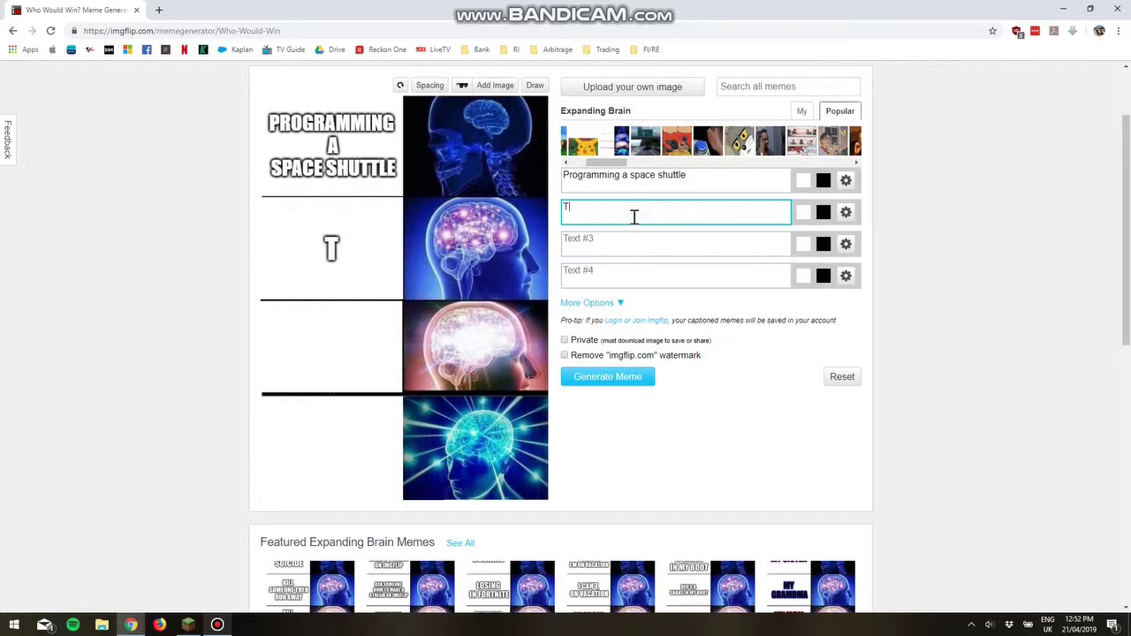
type("king th")
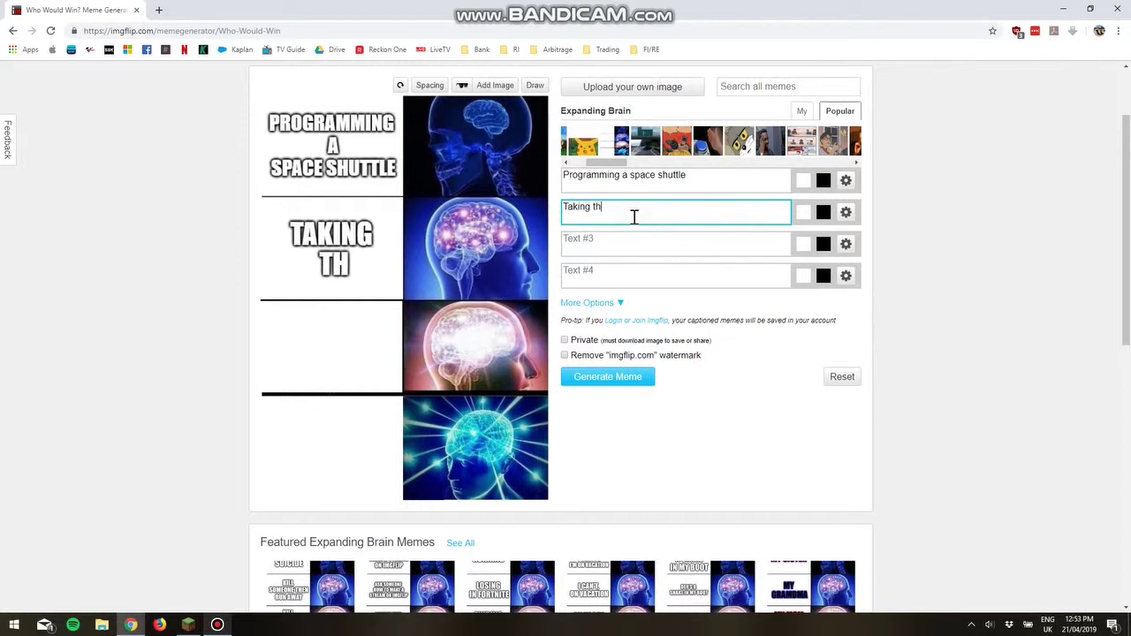
key("BackSpace")
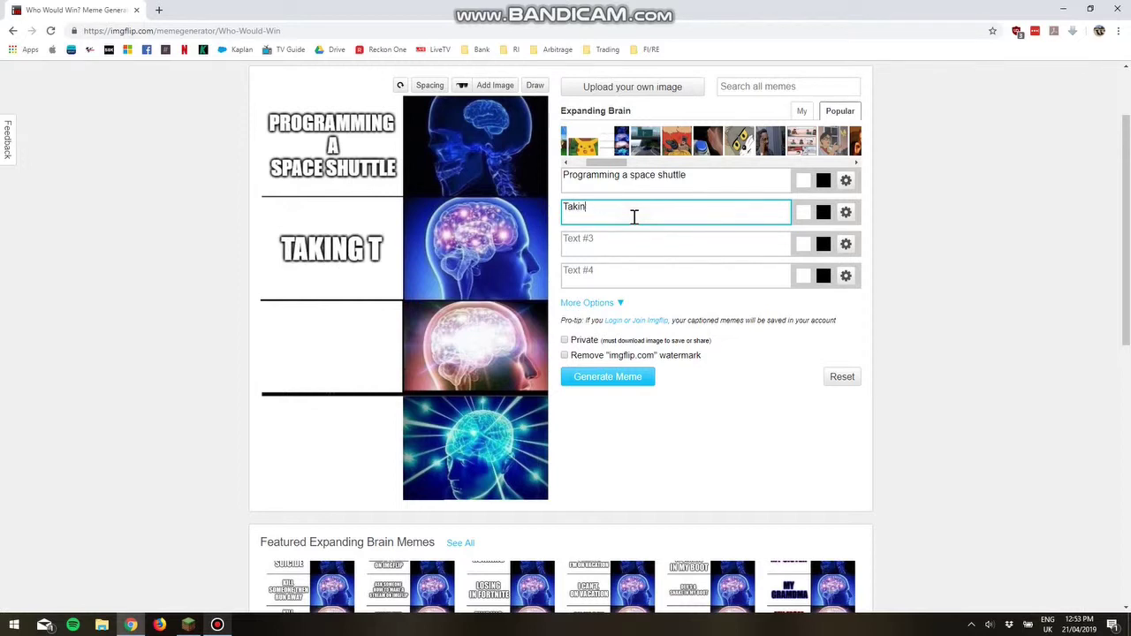
key("BackSpace")
key("BackSpace")
key("BackSpace")
key("BackSpace")
key("BackSpace")
- Caption the second panel with "Surviving for 24 hours in a desert"
type("Surviving ")
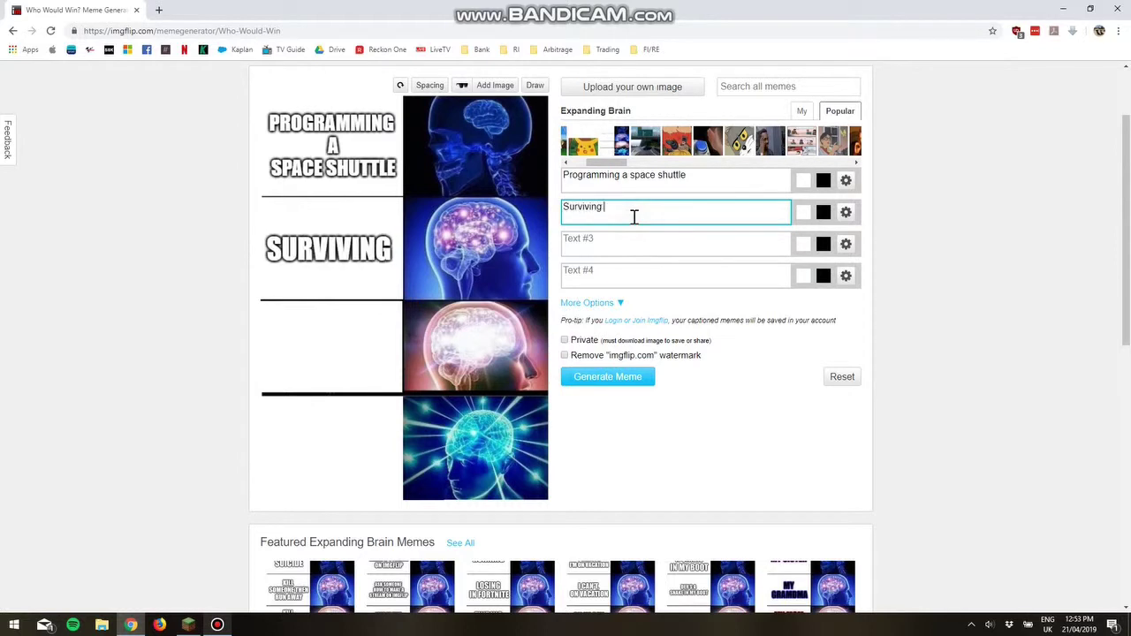
type("for 24")
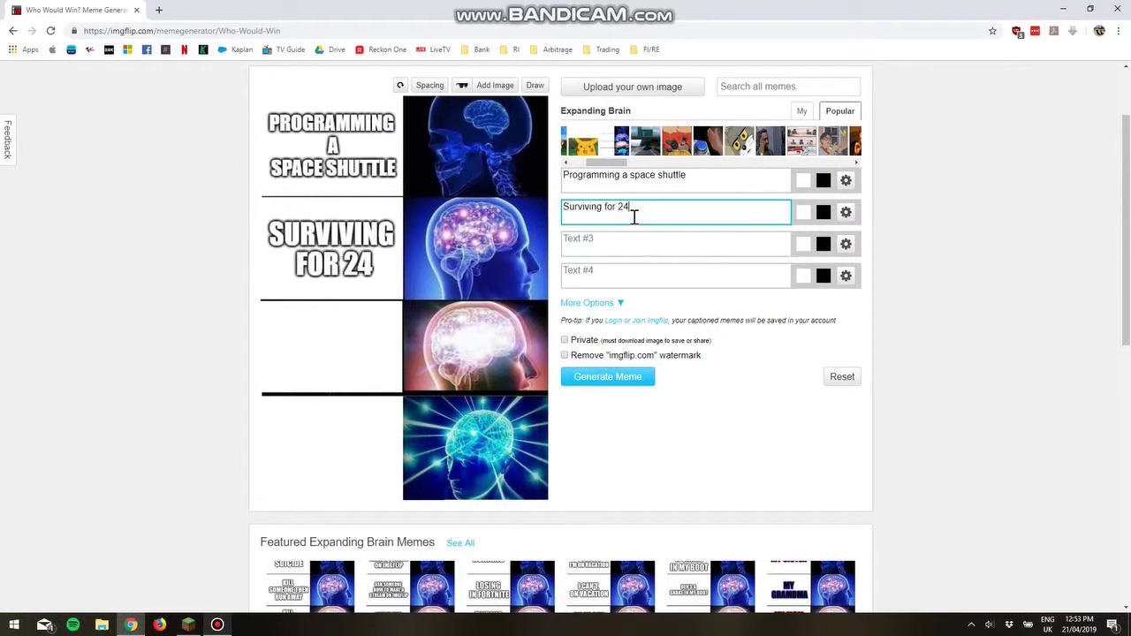
type(" hours ")
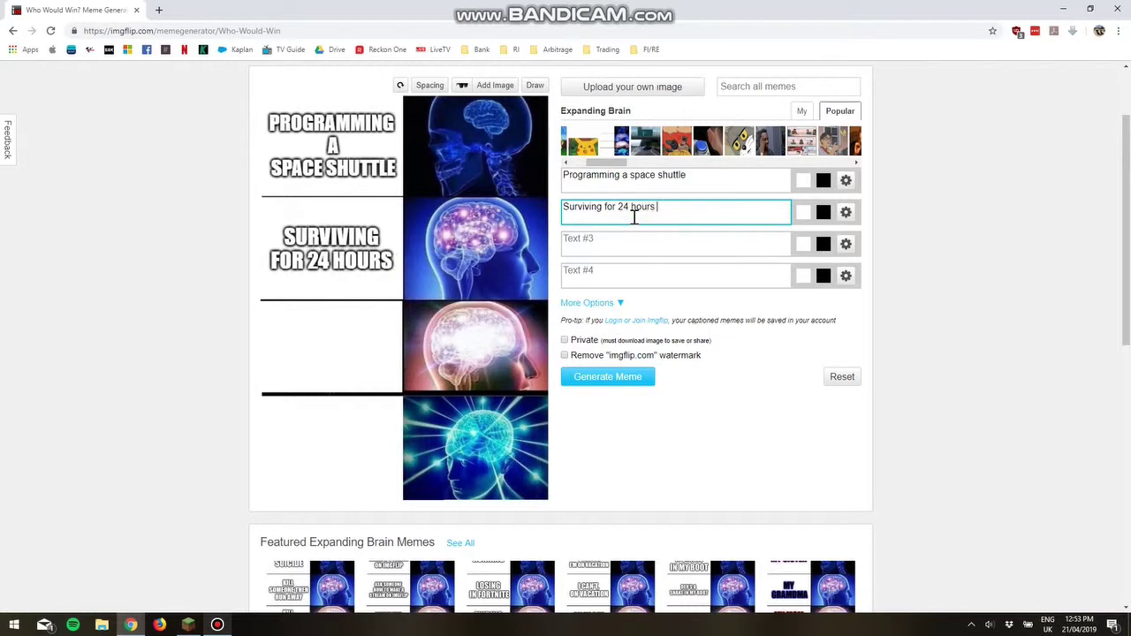
type("in a desert")
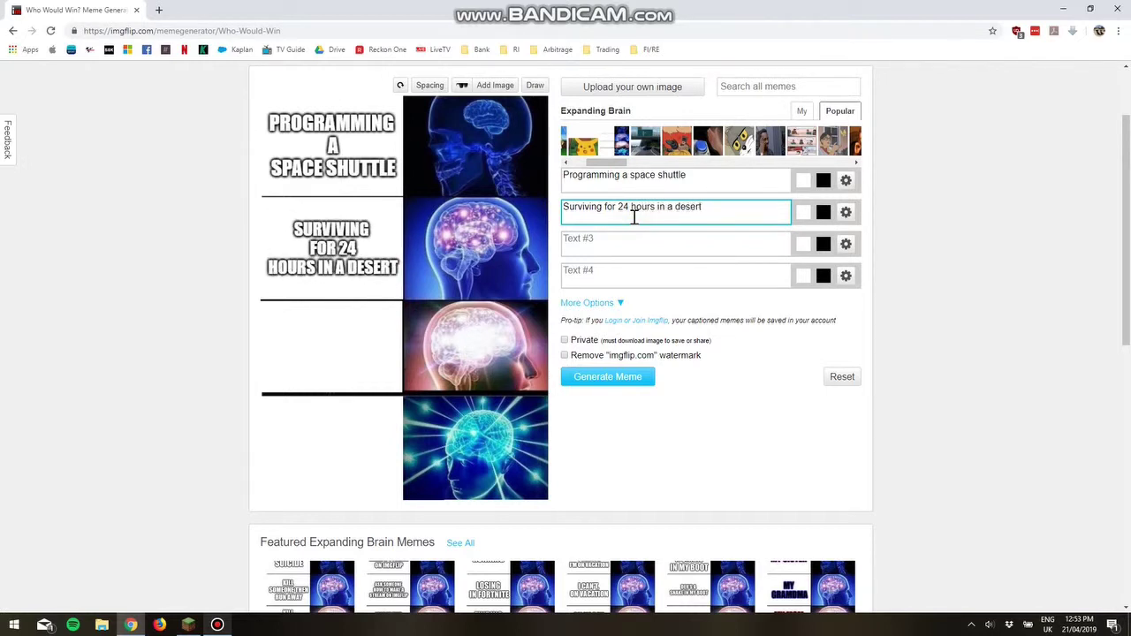
- Caption the third panel with "Reading a 3yo book"
left_click(628, 245)
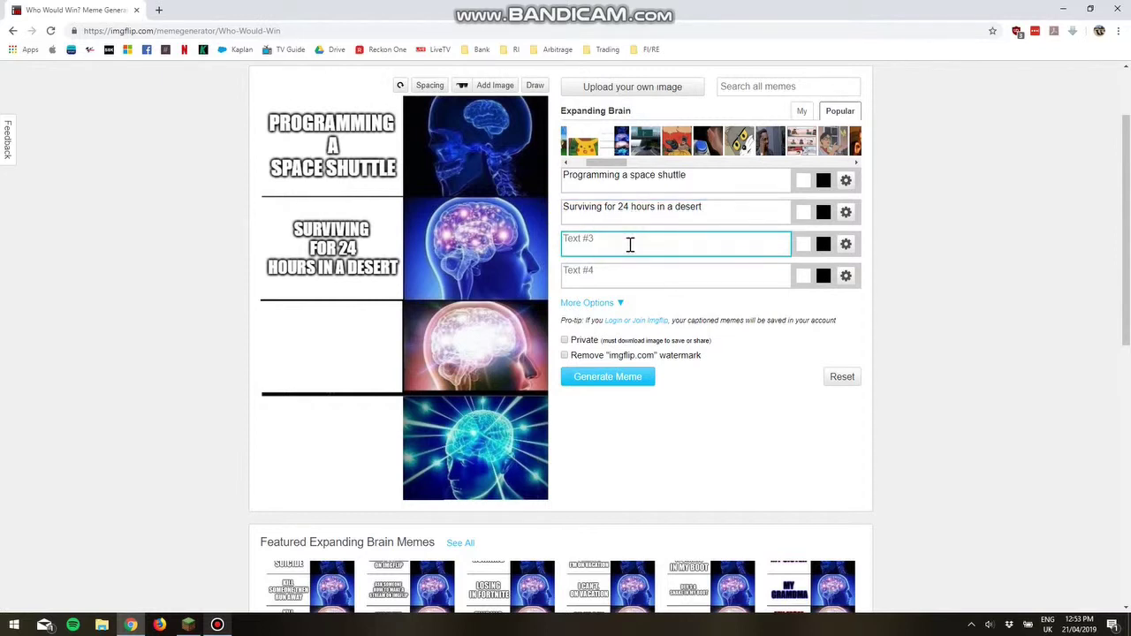
type("P")
key("BackSpace")
type("Reading")
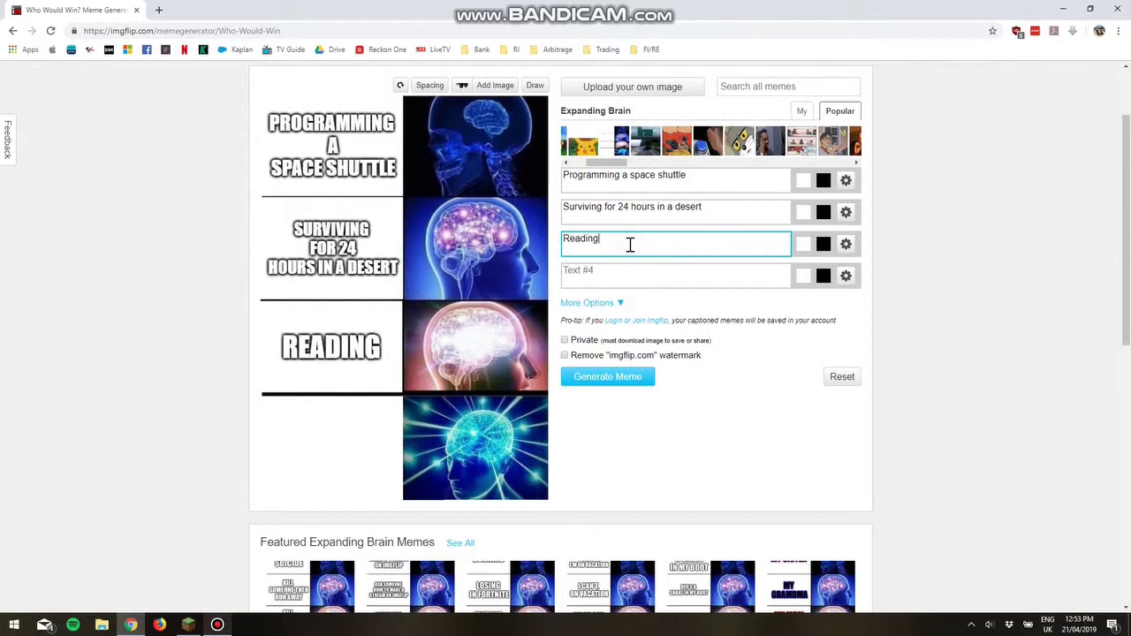
type(" a")
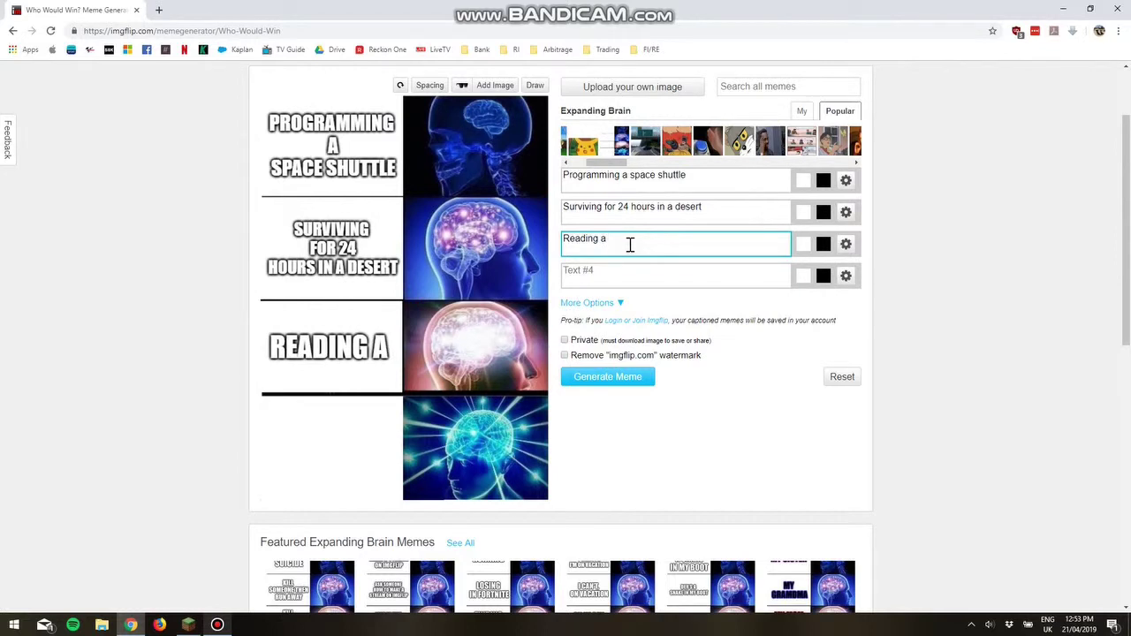
type(" 3yo ")
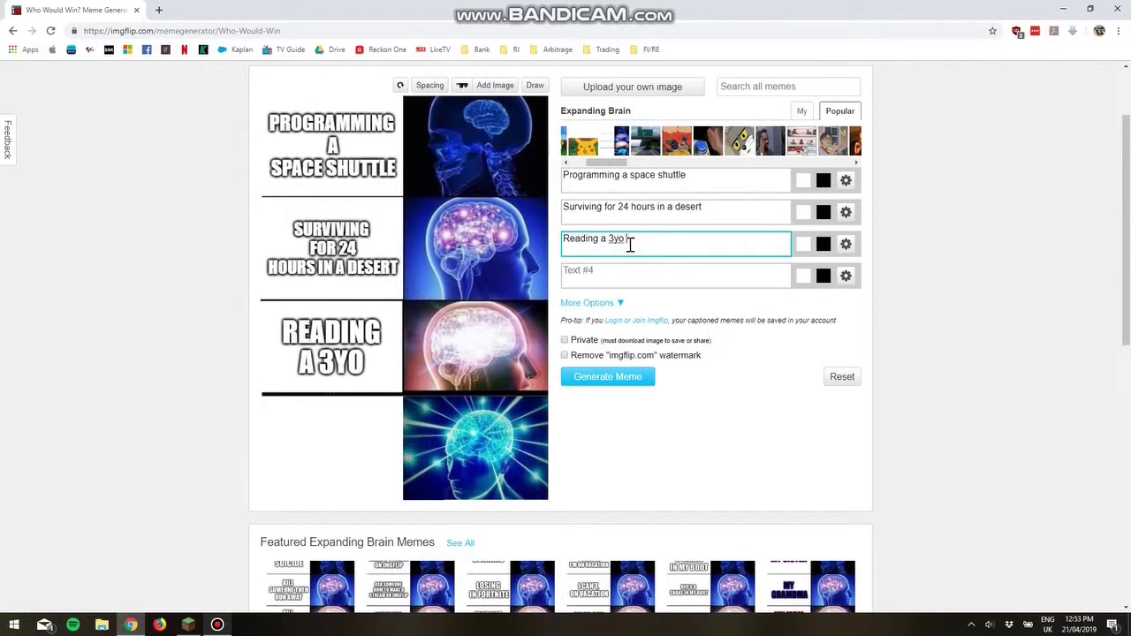
type("book")
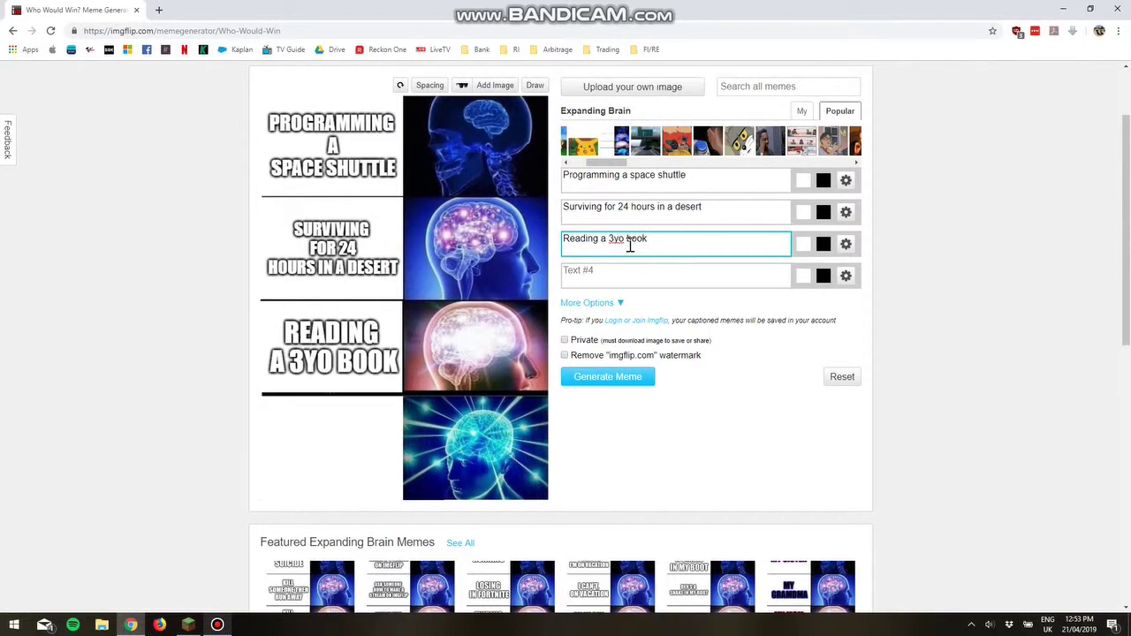
- Caption the fourth panel with "1 + 1", then generate the Expanding Brain meme and dismiss its result
left_click(624, 271)
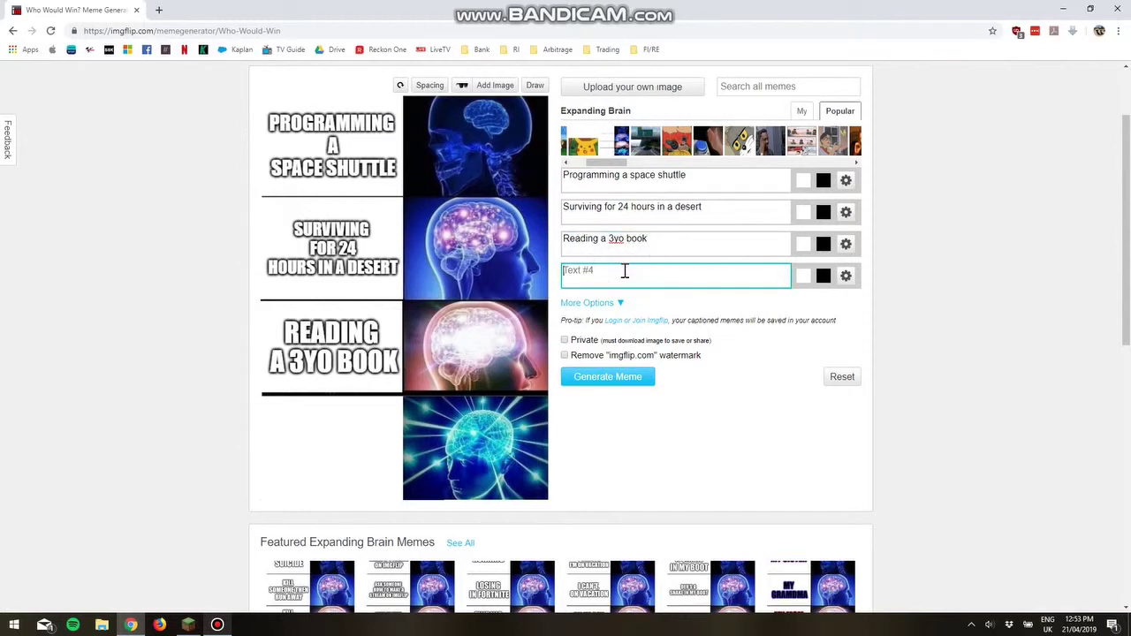
type("1 + 1")
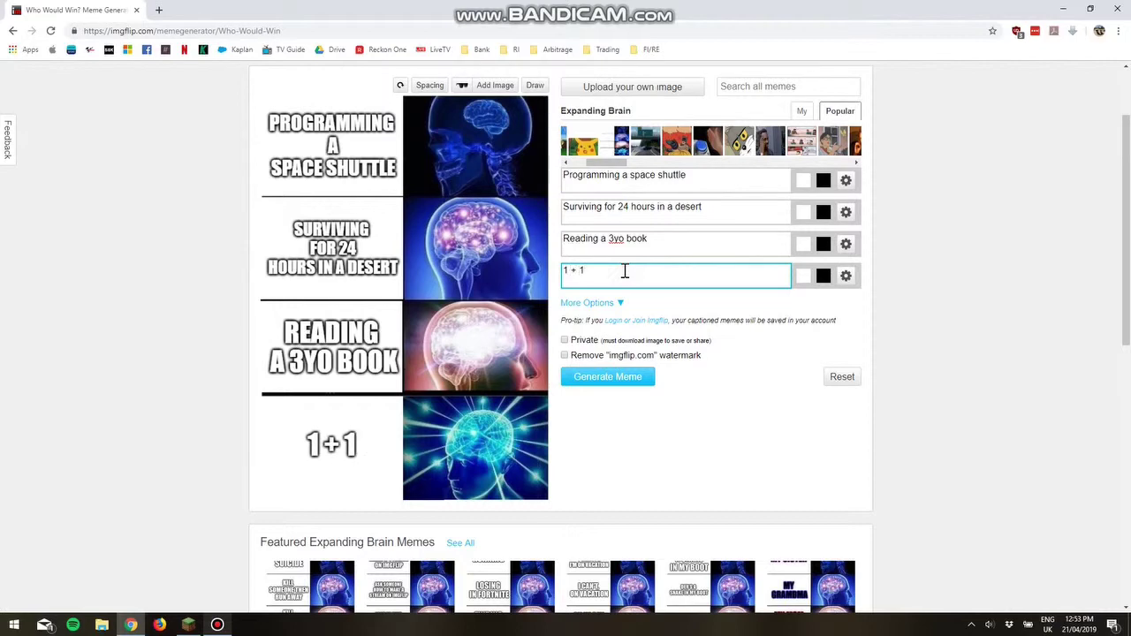
left_click(618, 378)
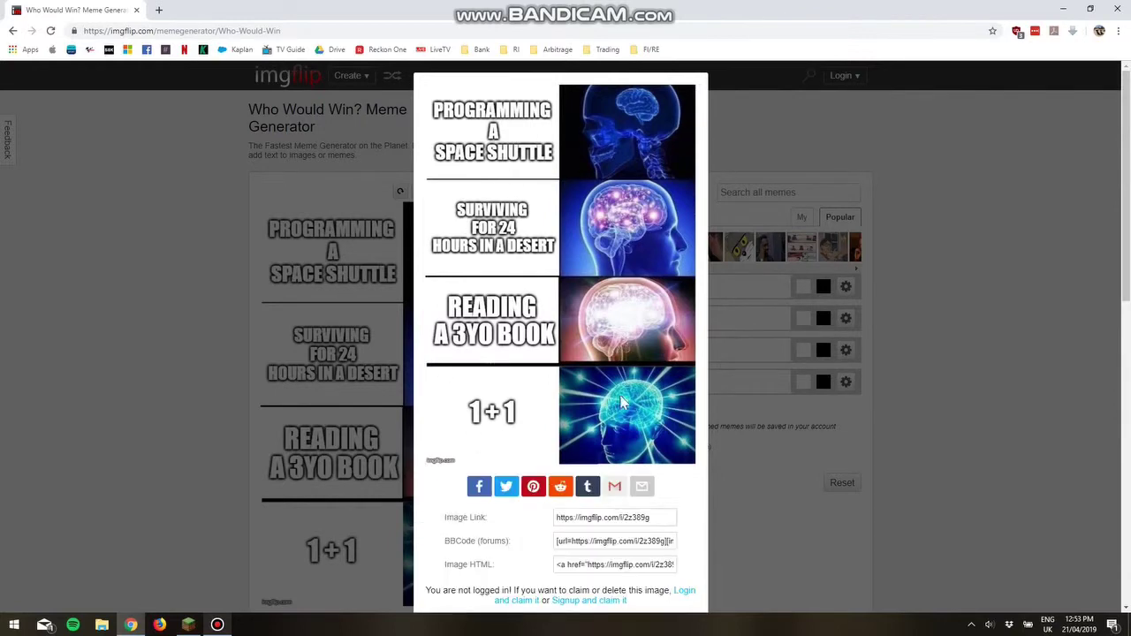
left_click(76, 352)
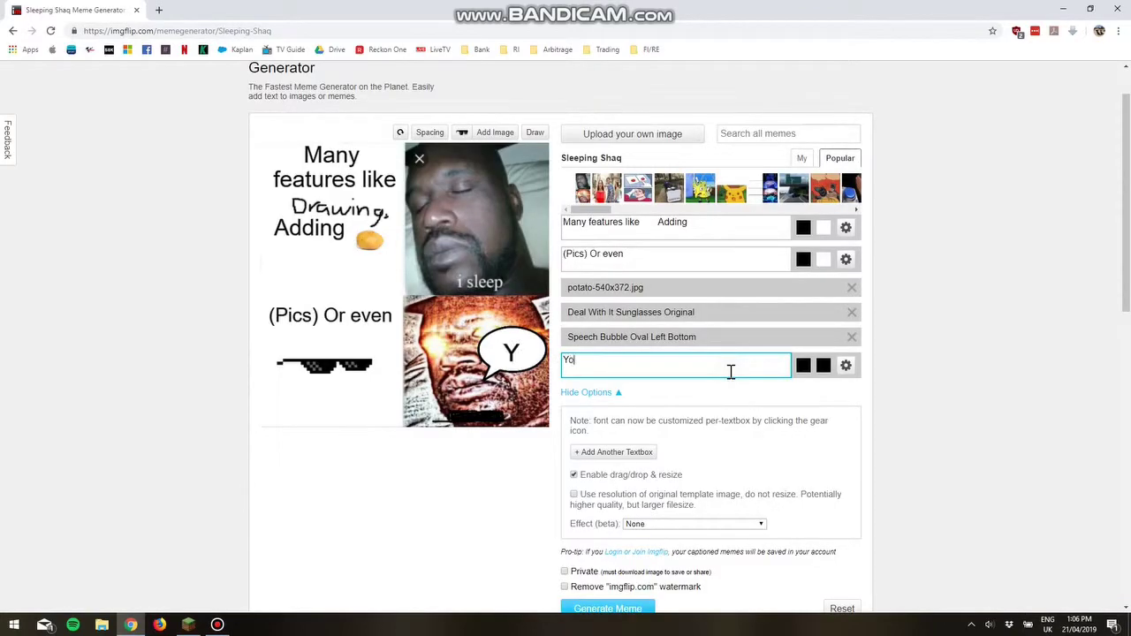
- Complete the speech bubble text of the Sleeping Shaq meme as "You might need that" and generate the meme
type("u might ne")
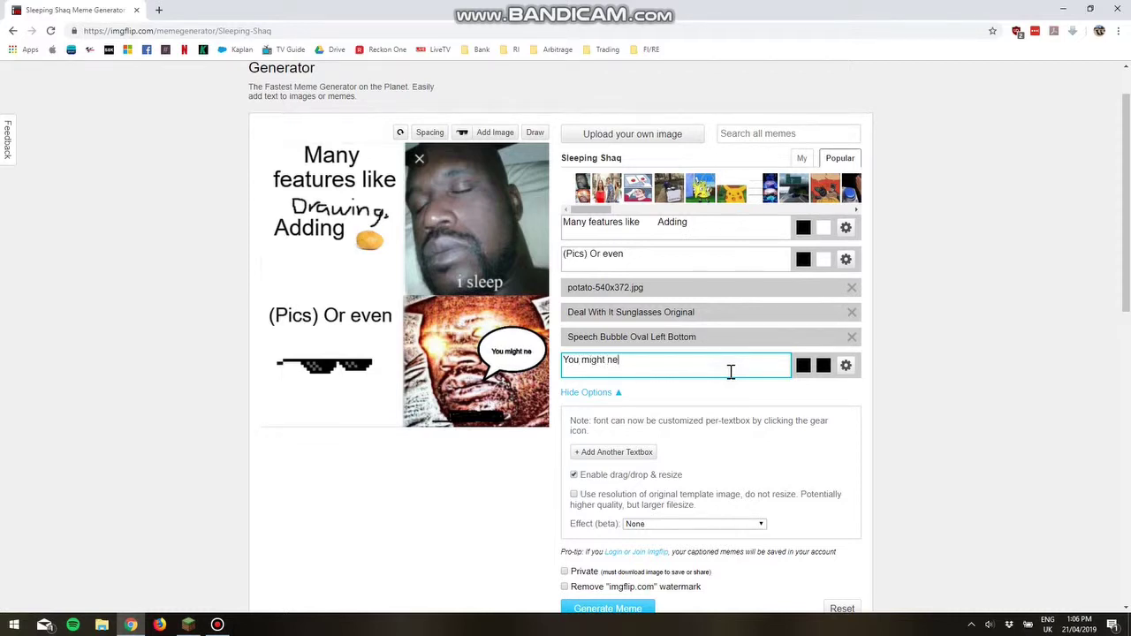
type("ed that")
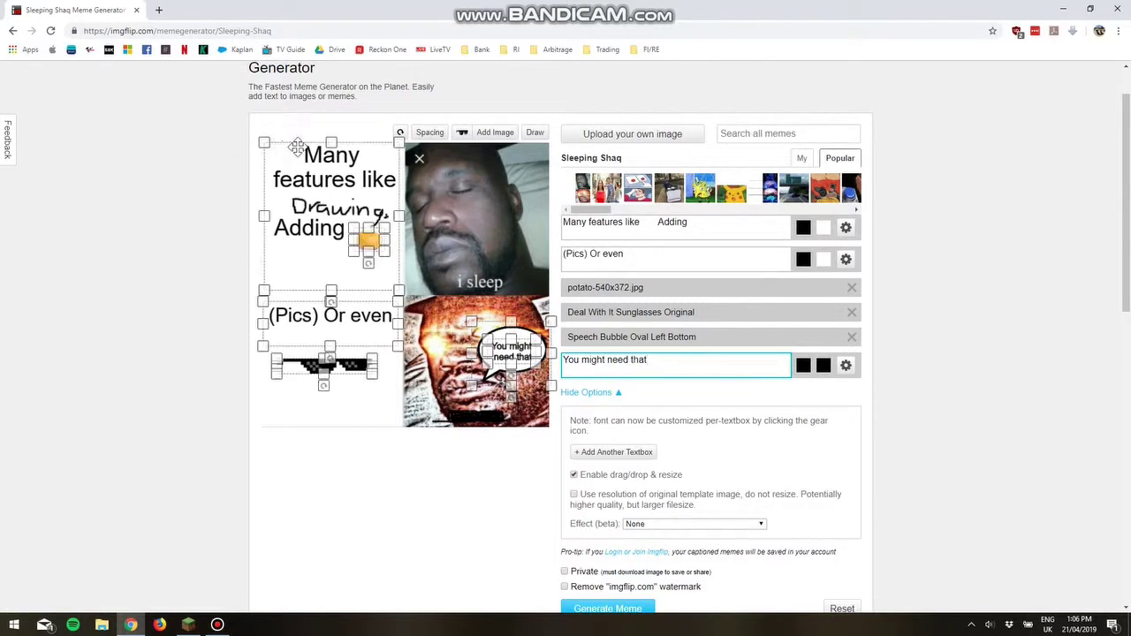
left_click(227, 145)
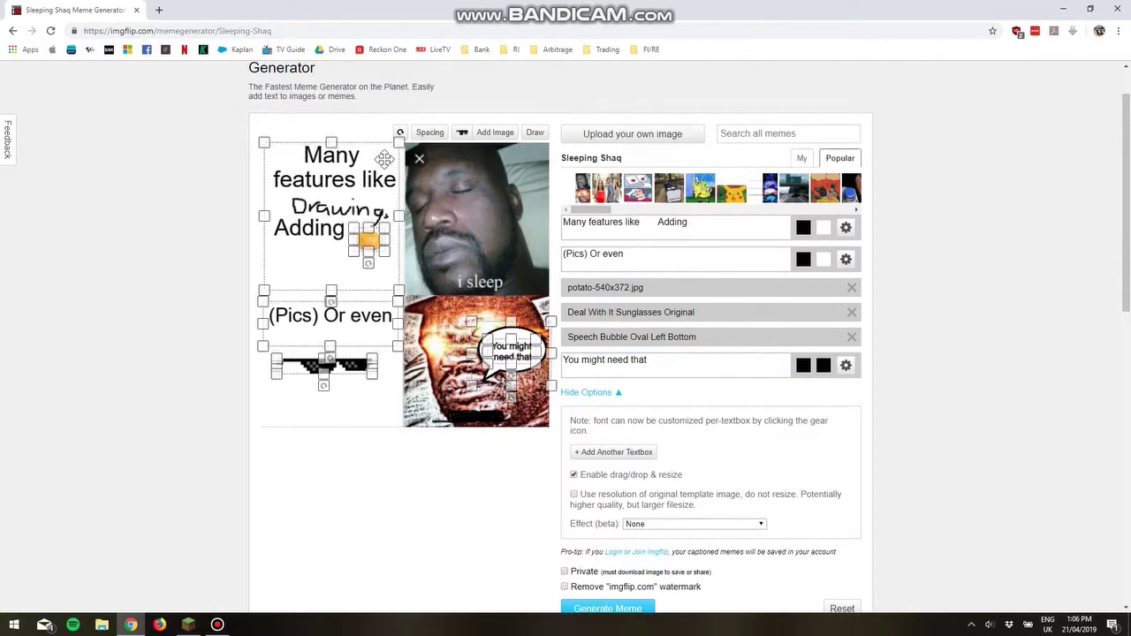
left_click(603, 613)
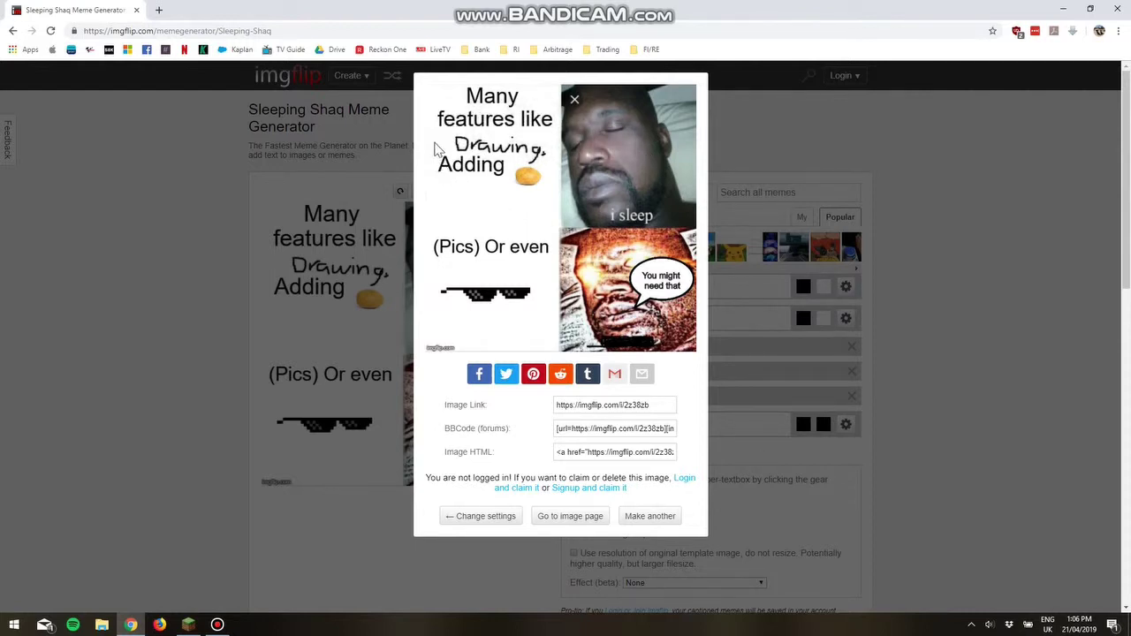
mouse_move(434, 105)
left_mouse_down()
mouse_move(446, 185)
mouse_move(469, 189)
mouse_move(483, 127)
mouse_move(517, 113)
mouse_move(518, 177)
left_mouse_up()
mouse_move(579, 315)
left_mouse_down()
mouse_move(475, 313)
mouse_move(490, 319)
left_mouse_up()
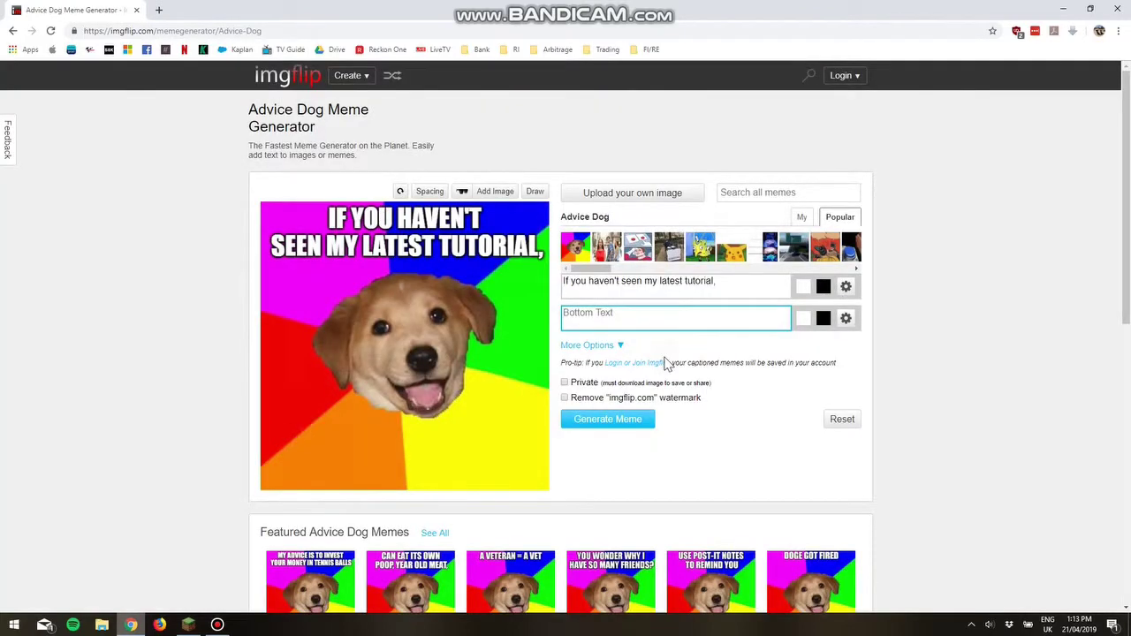
- Set the bottom text of the Advice Dog meme to "go check it out" and generate the meme
type("go")
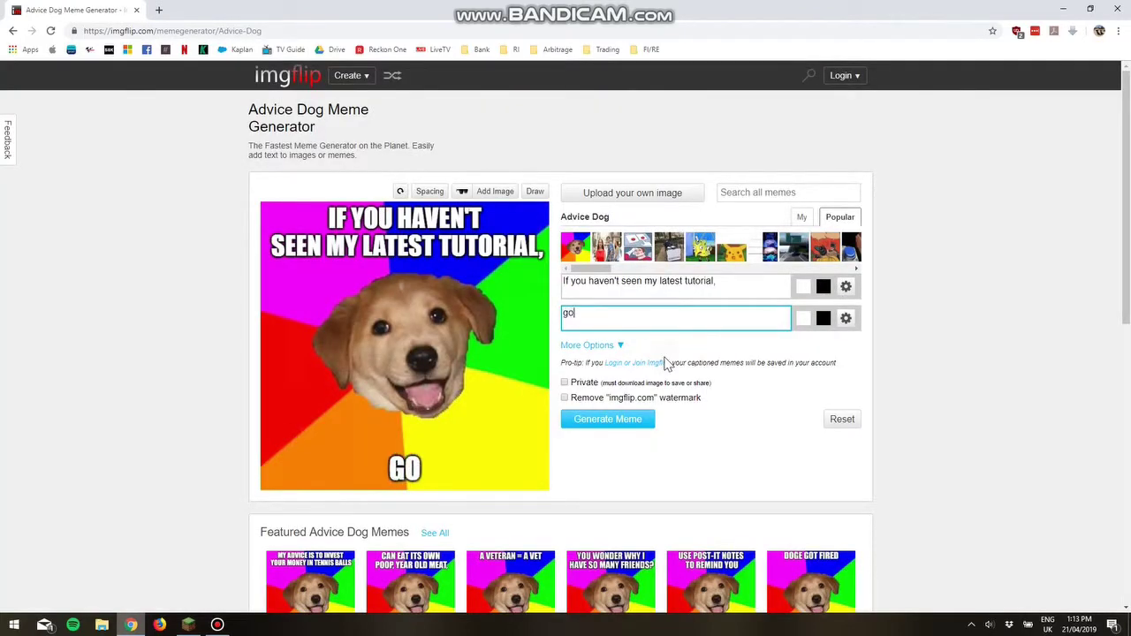
type(" chec")
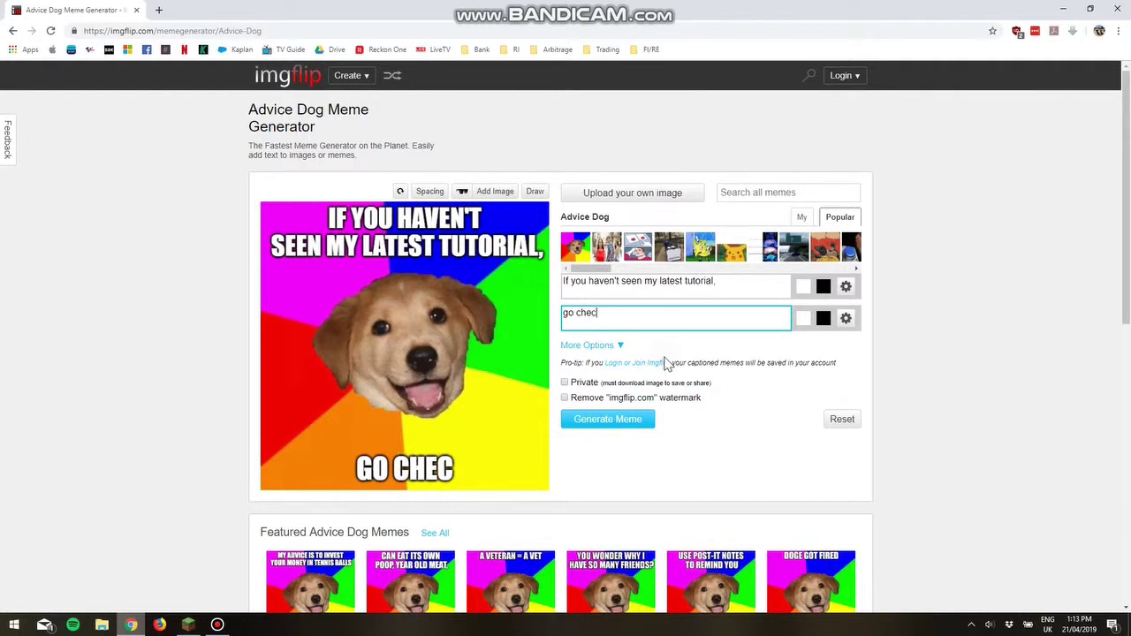
type("k it out")
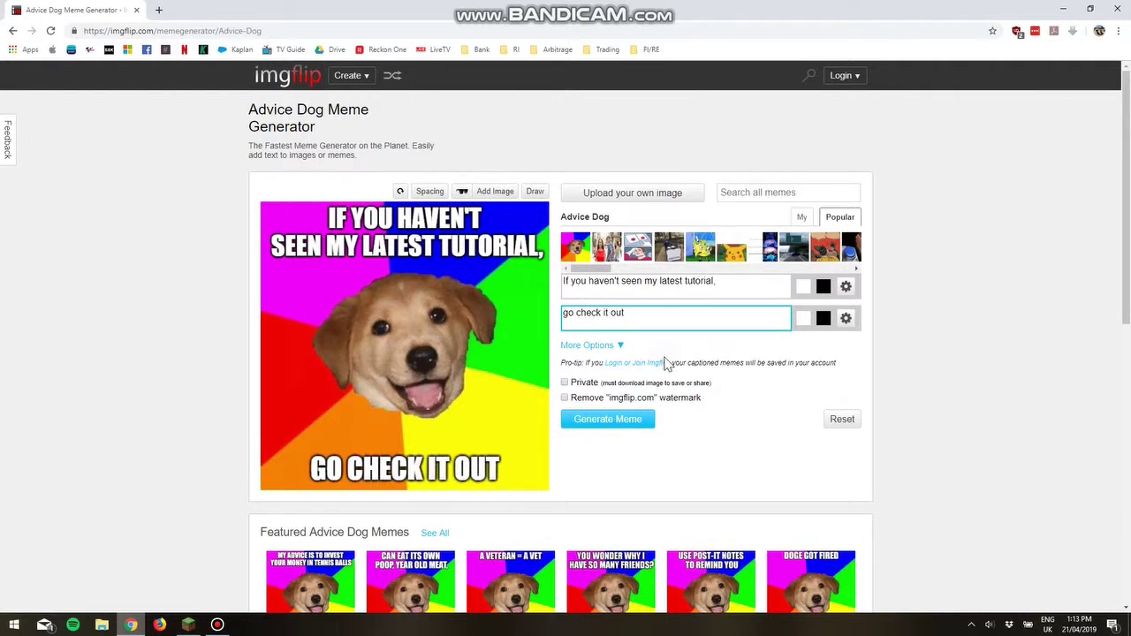
left_click(640, 421)
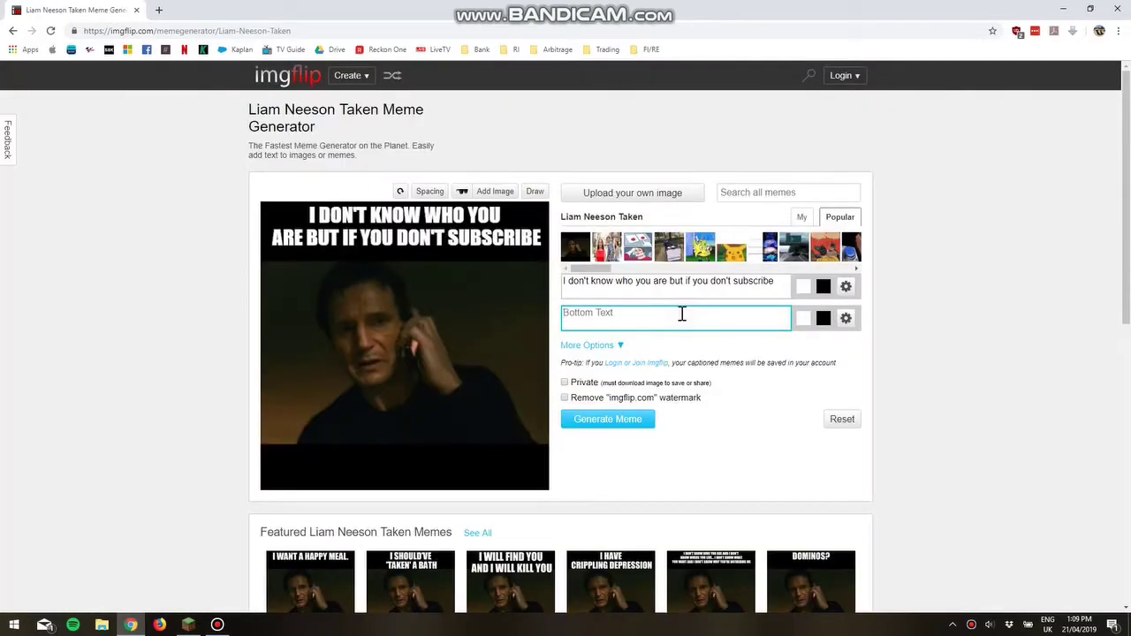
- Set the bottom text of the Liam Neeson Taken meme to "I shall find you and I will kill you." and generate the meme
type("I sh")
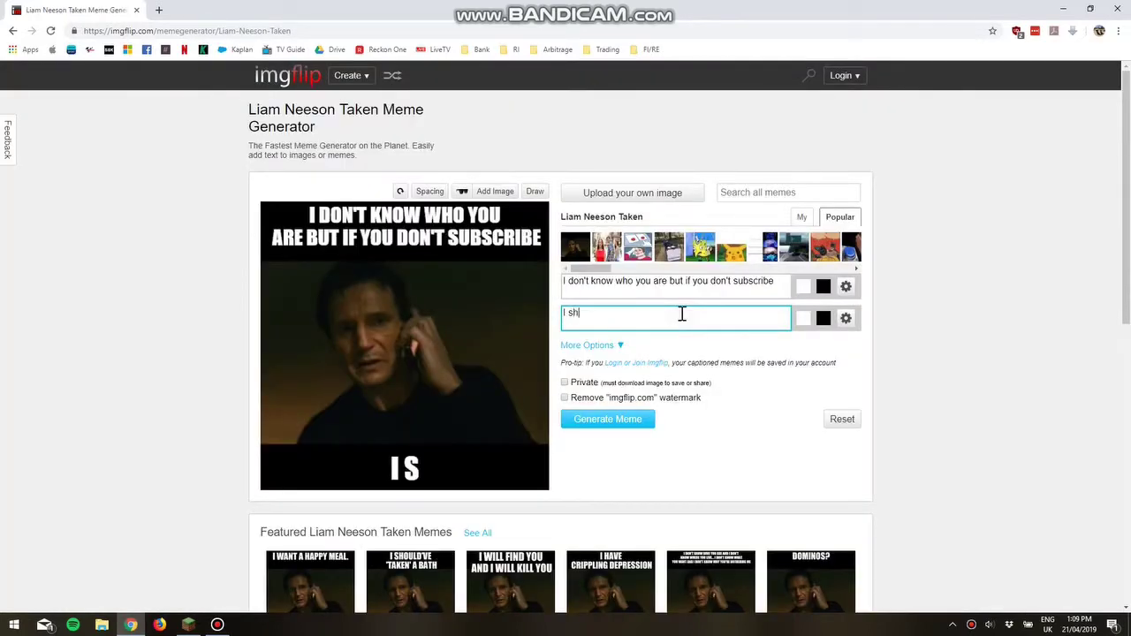
type("all ")
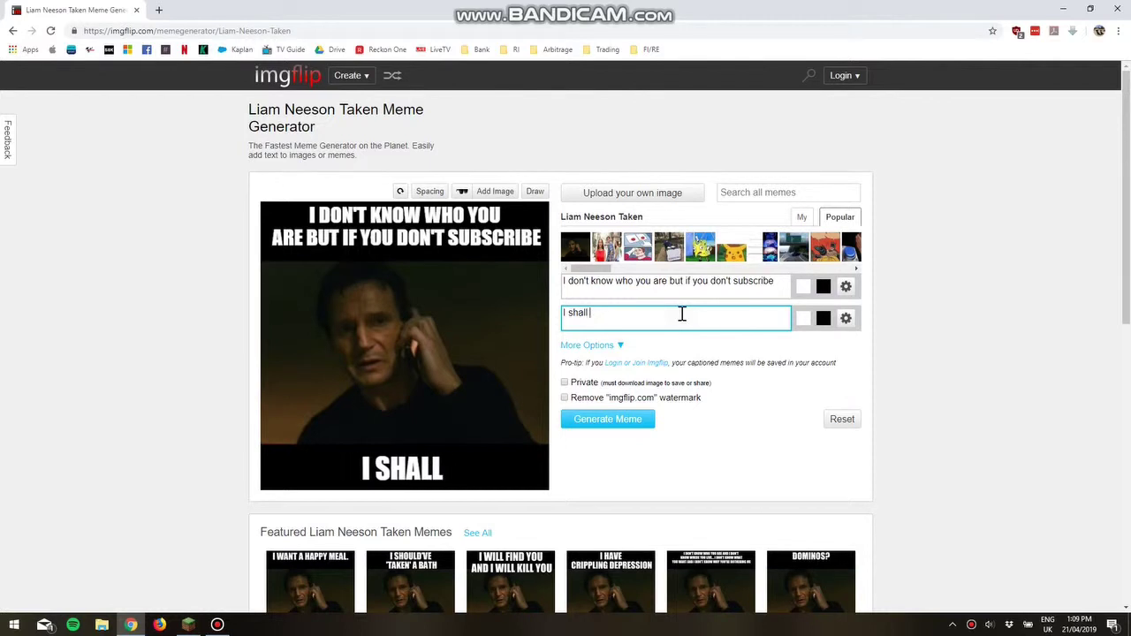
type("find you ")
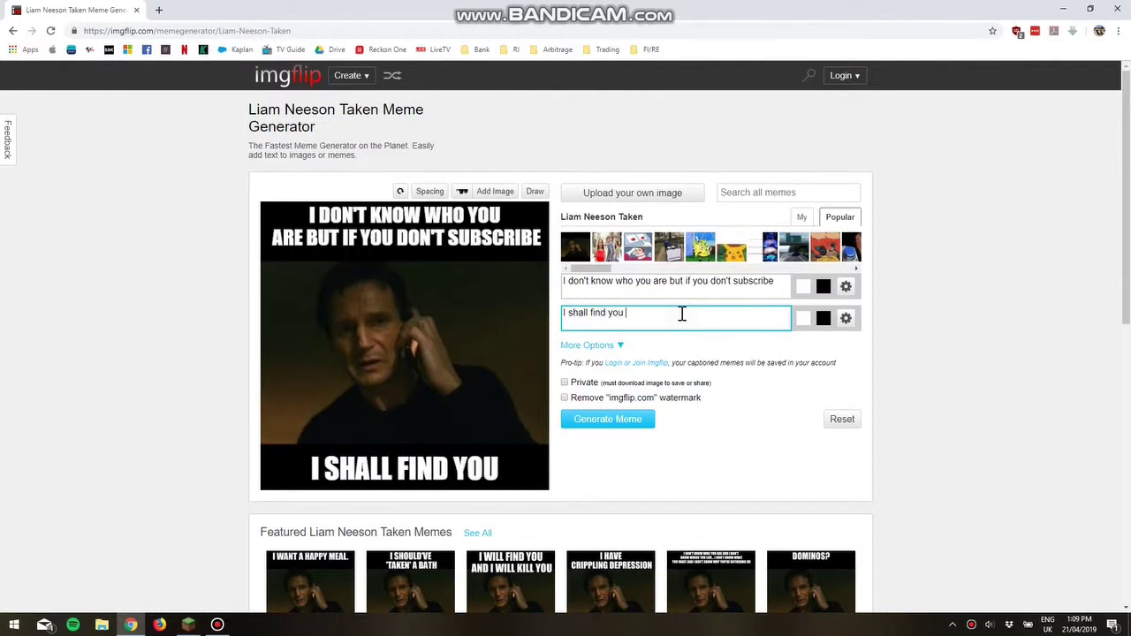
type("and I will")
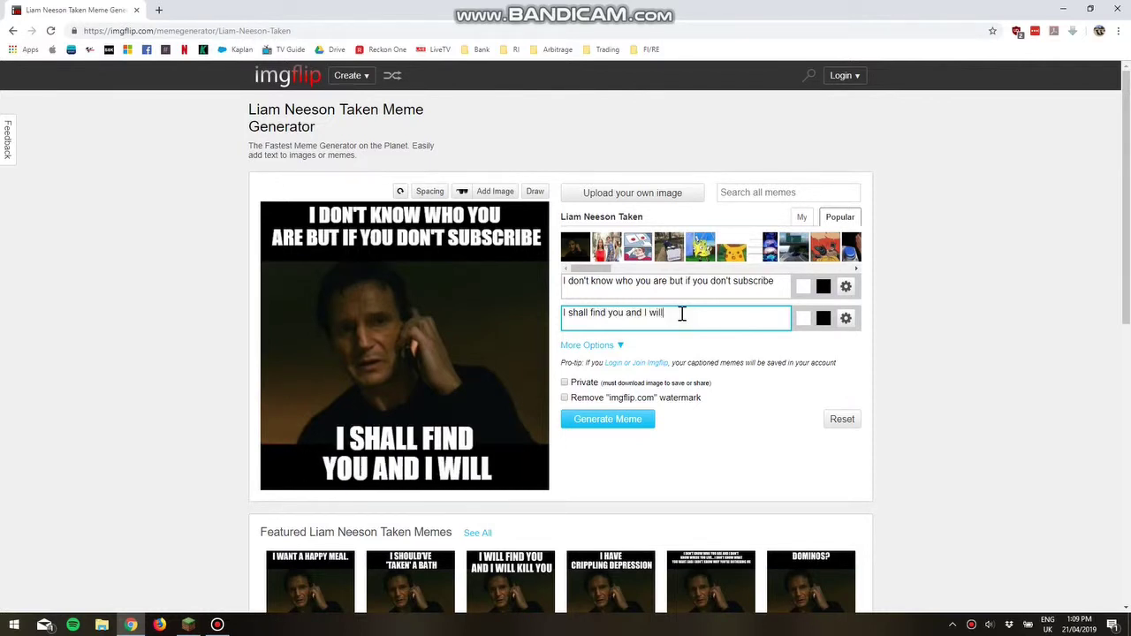
type(" kill yo")
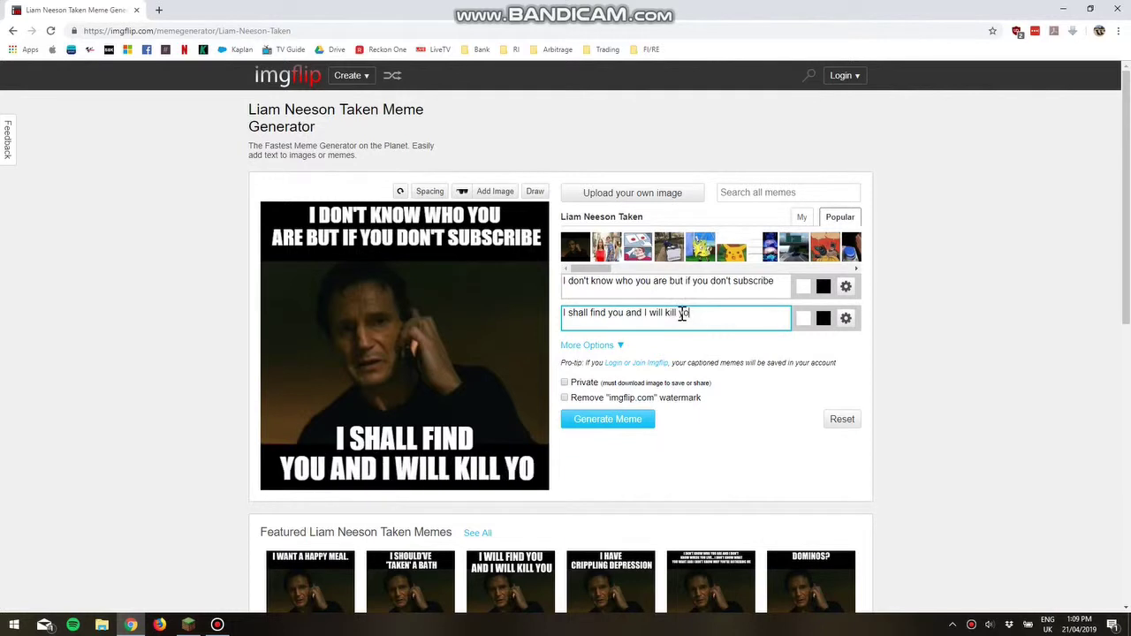
type("u.")
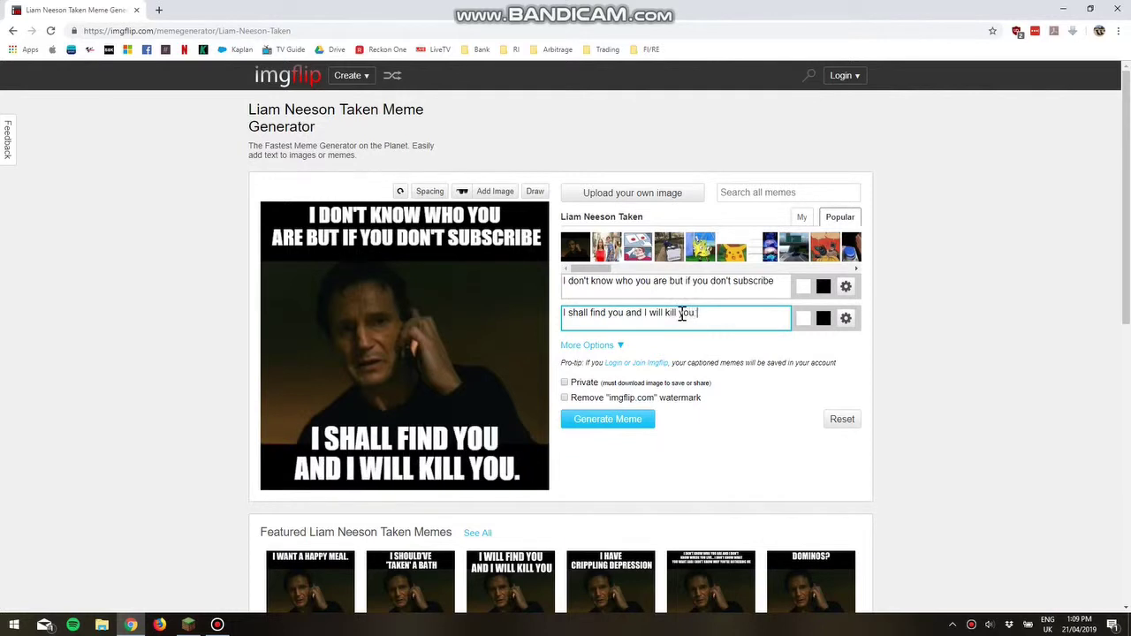
left_click(609, 418)
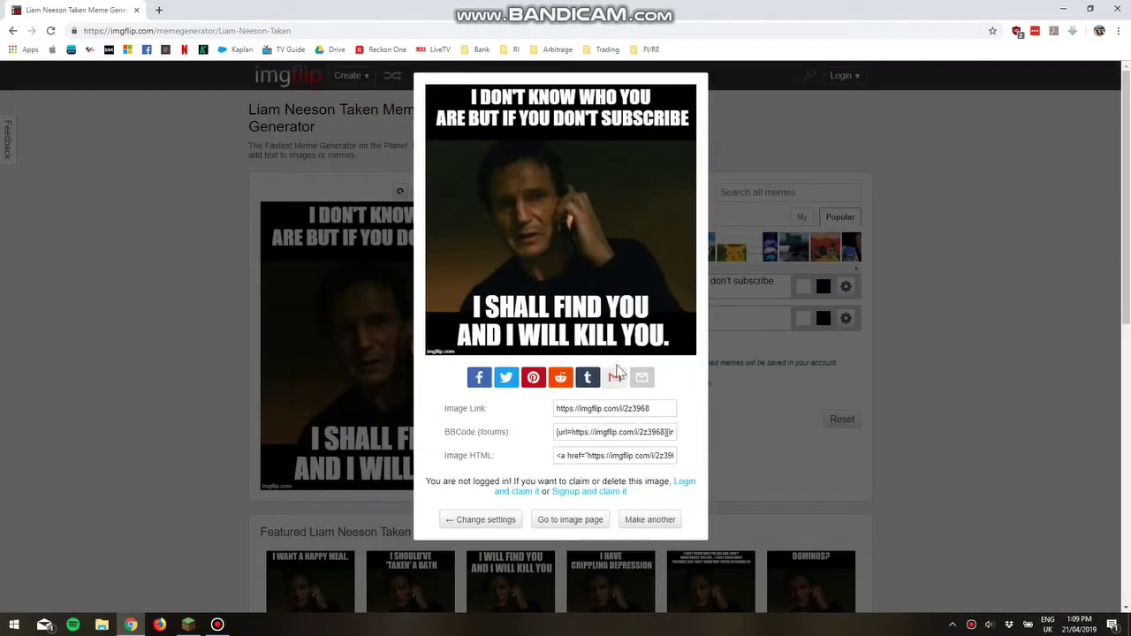